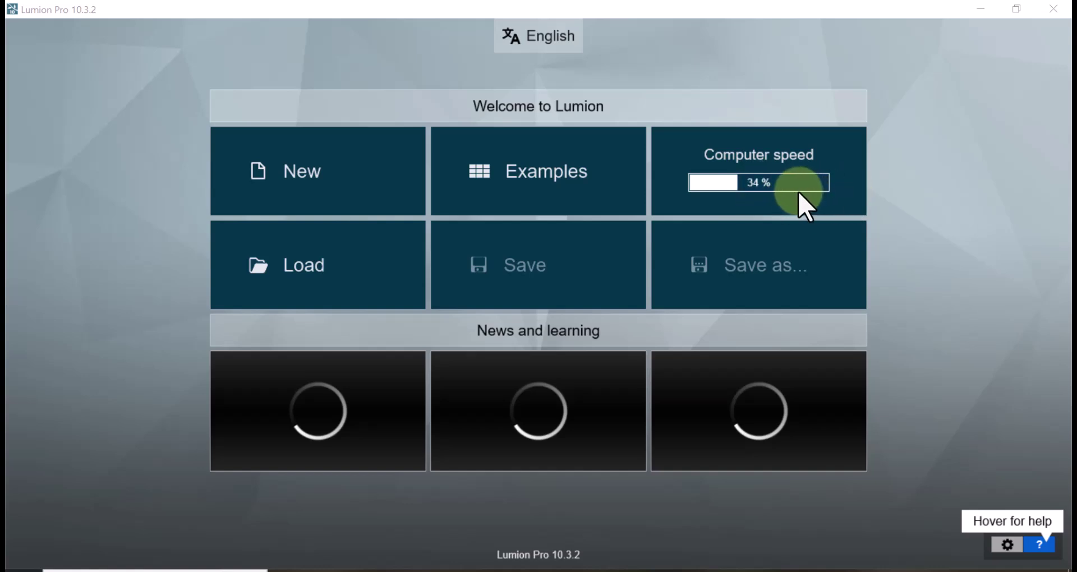
# Review the computer's benchmark results for graphics card, graphics memory, processor and system memory, and look over the editor settings
pyautogui.click(754, 189)
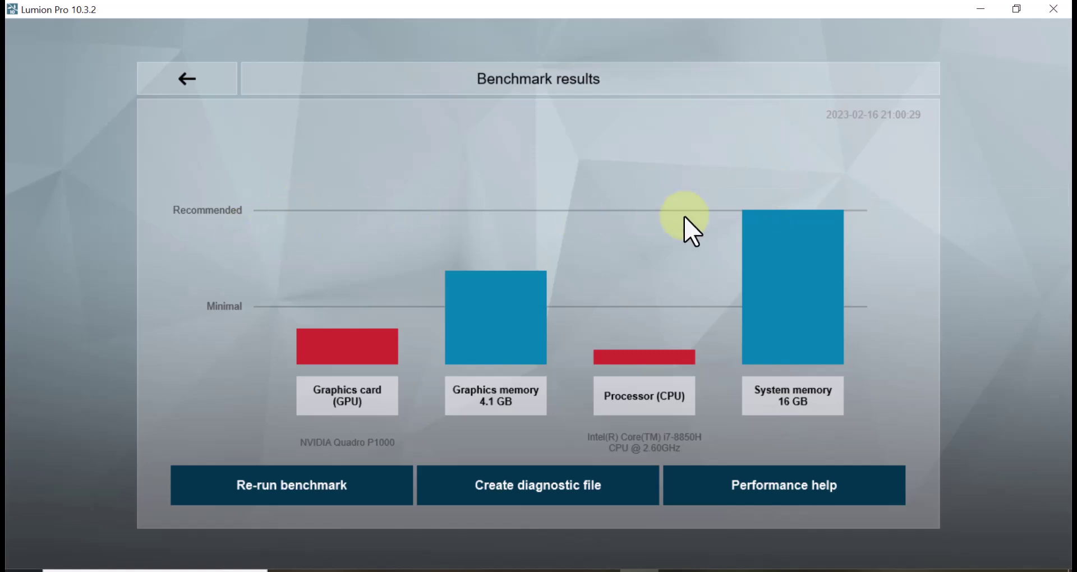
pyautogui.moveTo(816, 225)
pyautogui.moveTo(625, 443)
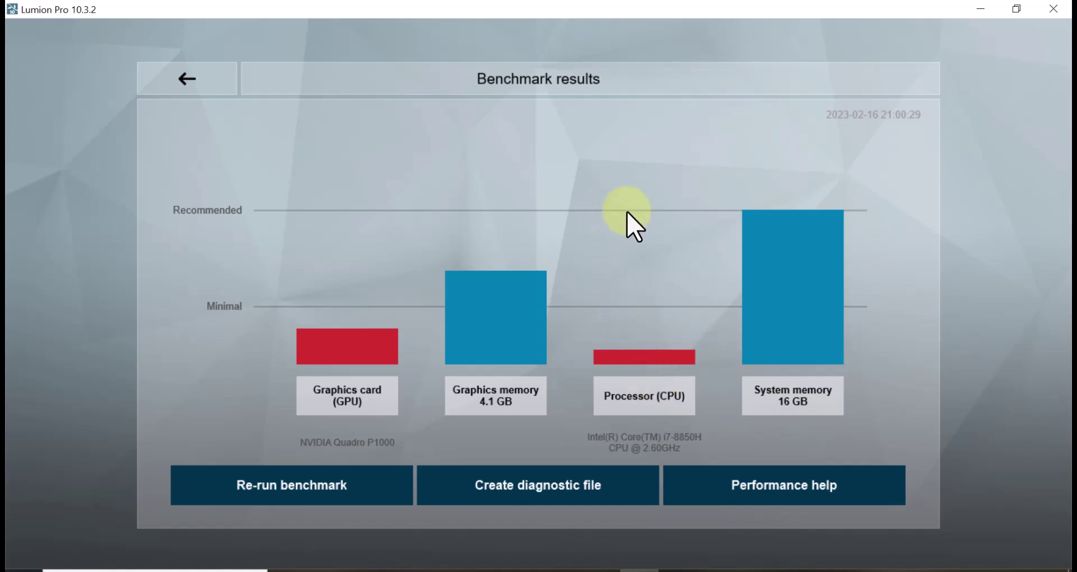
pyautogui.moveTo(500, 380)
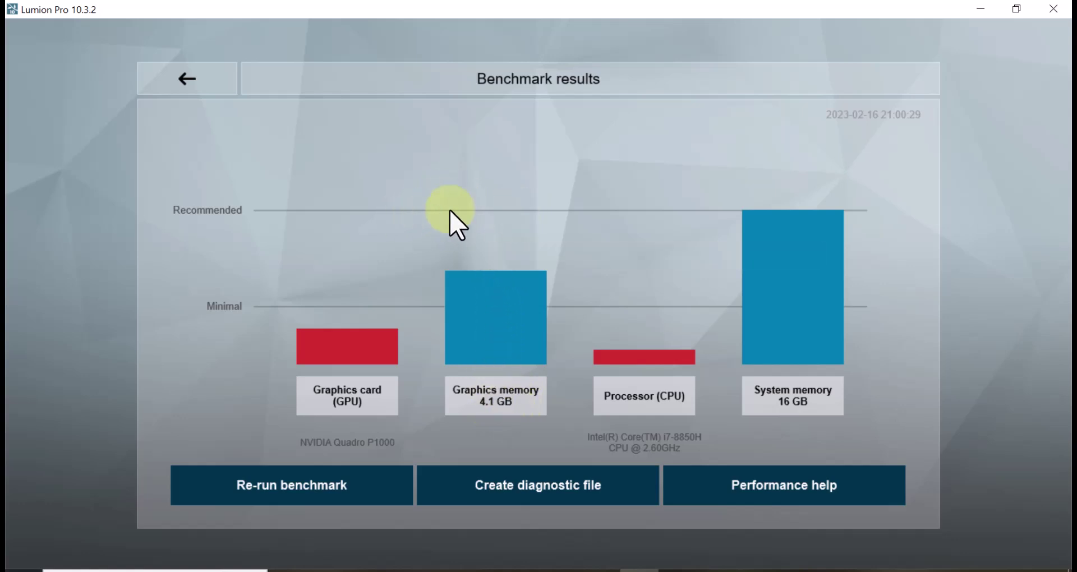
pyautogui.moveTo(426, 281)
pyautogui.moveTo(339, 399)
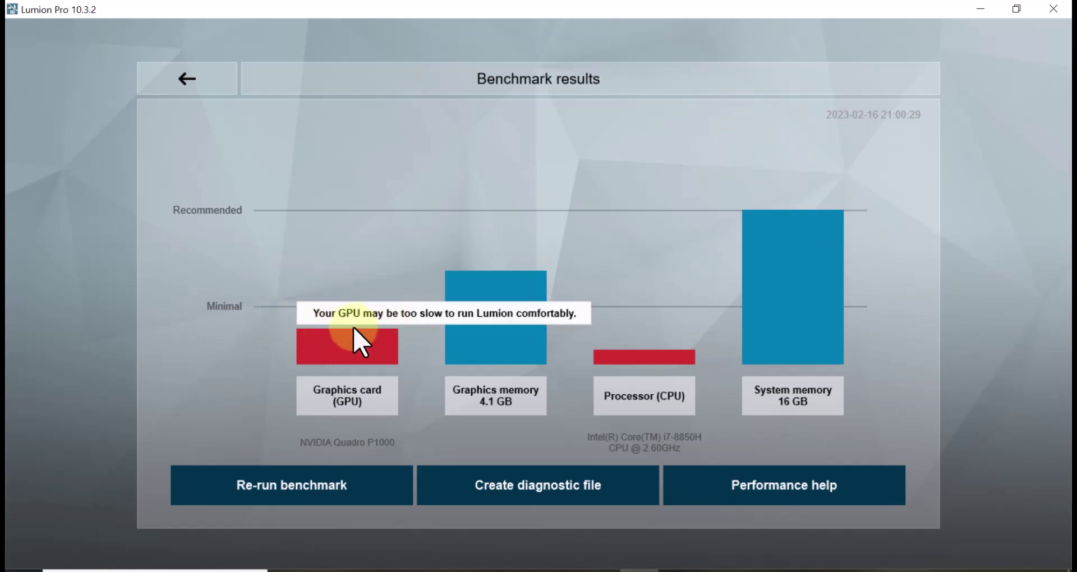
pyautogui.moveTo(632, 405)
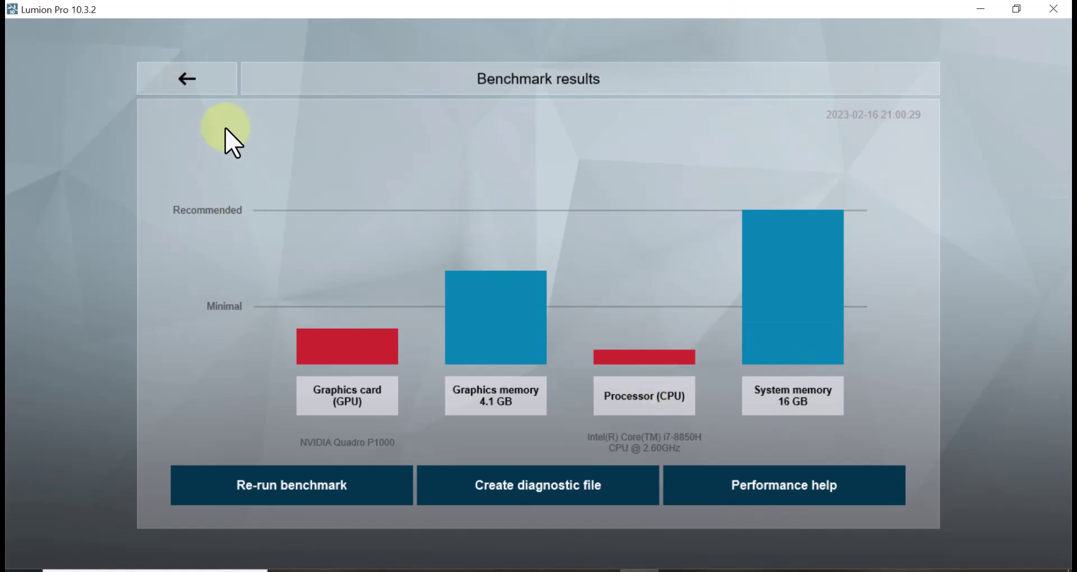
pyautogui.click(185, 79)
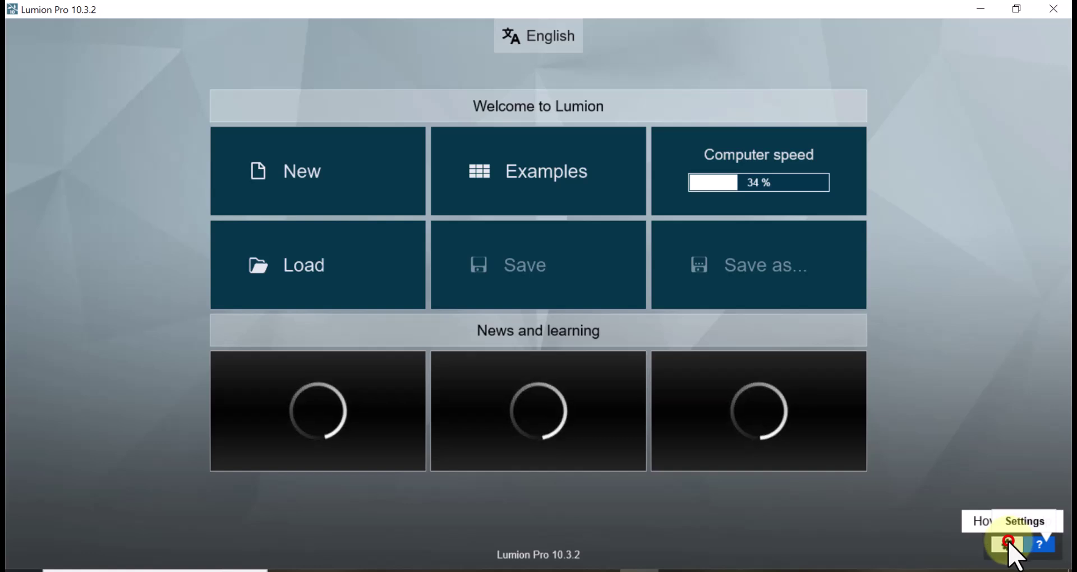
pyautogui.click(1007, 544)
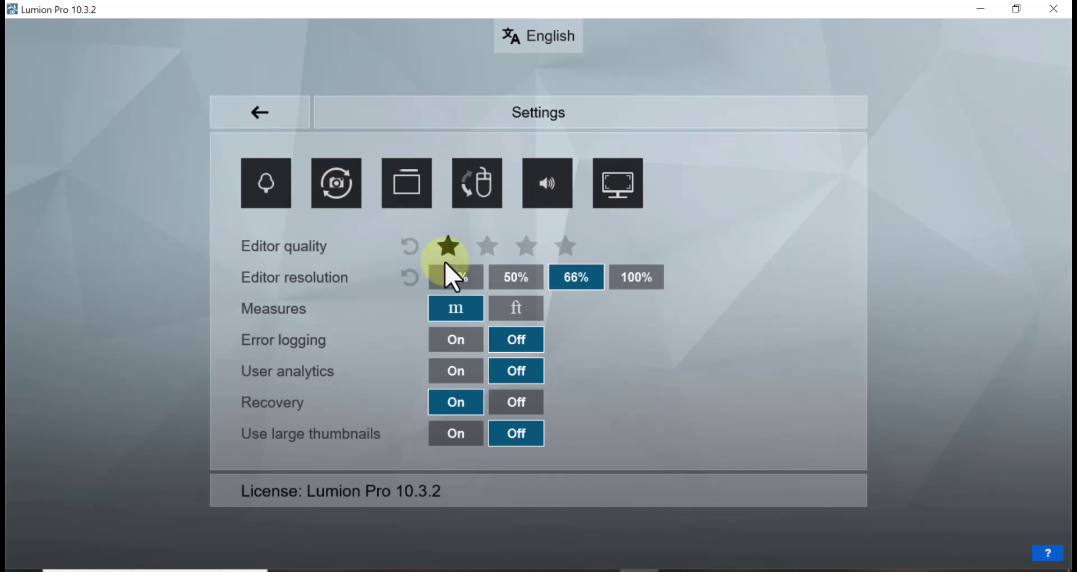
pyautogui.click(257, 112)
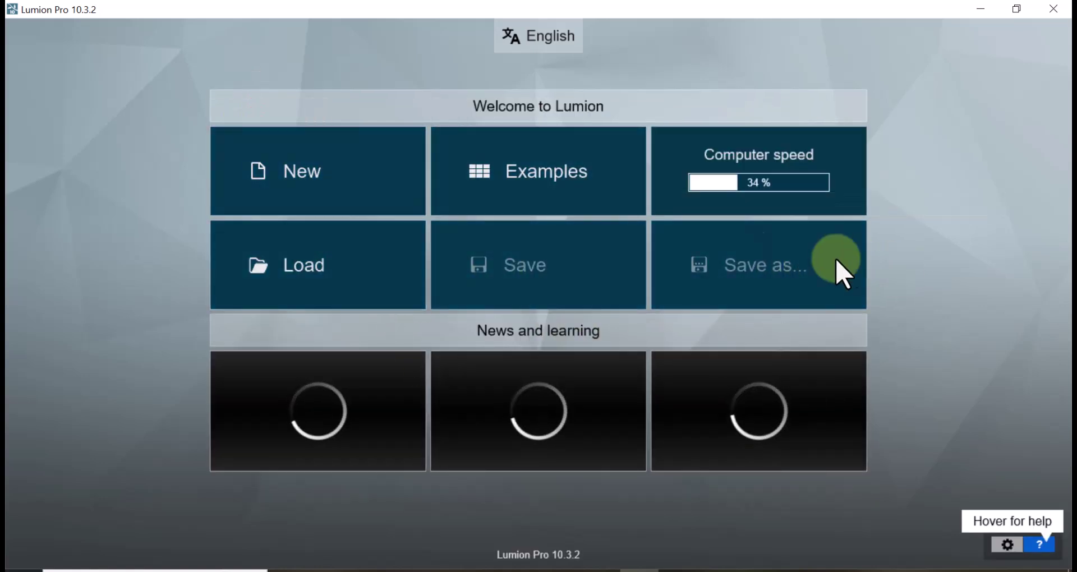
# Create a new project from the plain grass environment without selecting a model
pyautogui.click(303, 172)
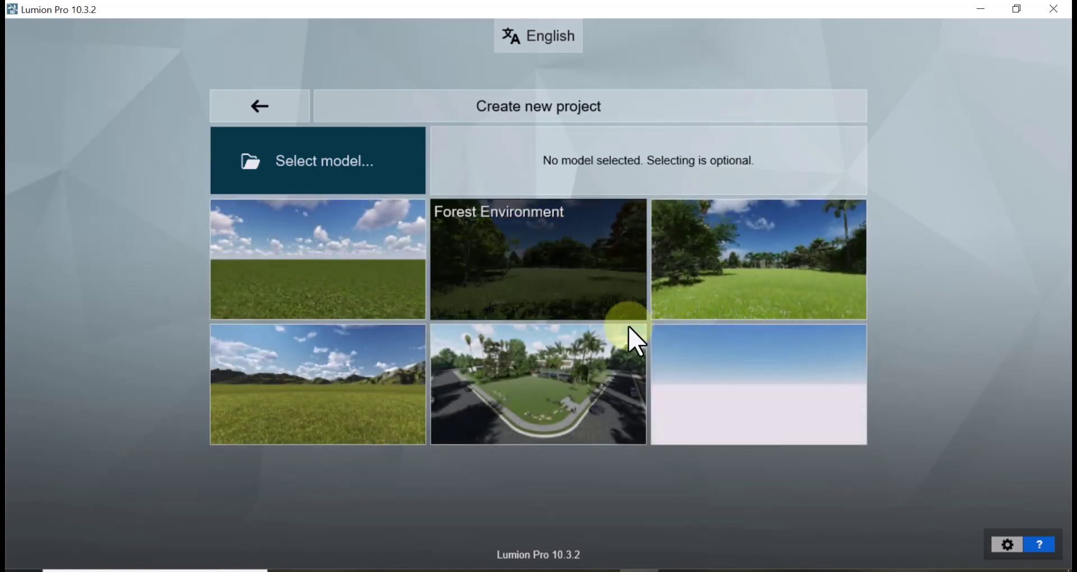
pyautogui.click(297, 251)
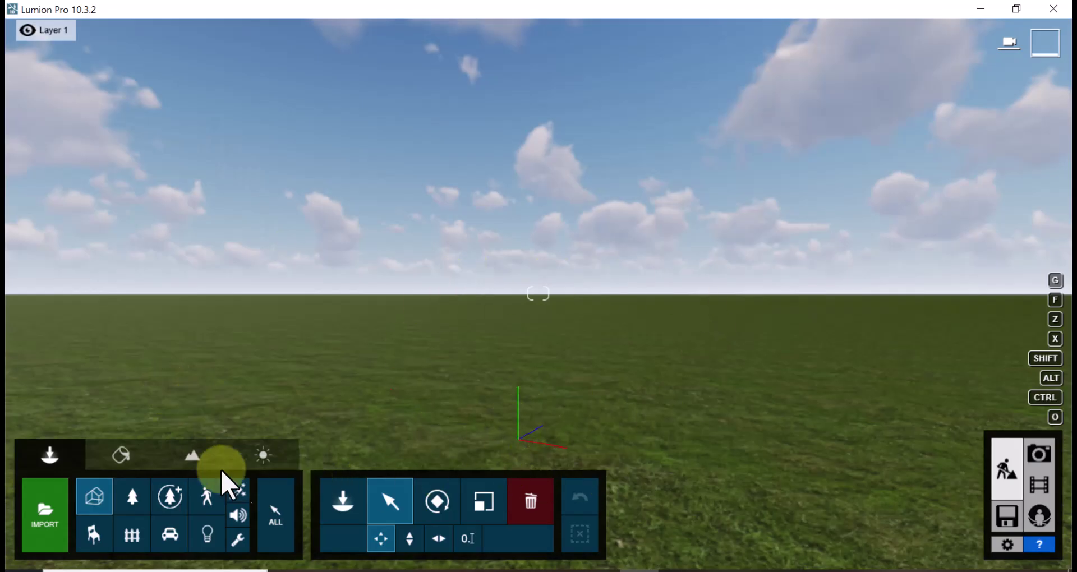
# Place one Australian Willow Medium tree from the Nature library on the grass and switch to the Select tool
pyautogui.click(135, 501)
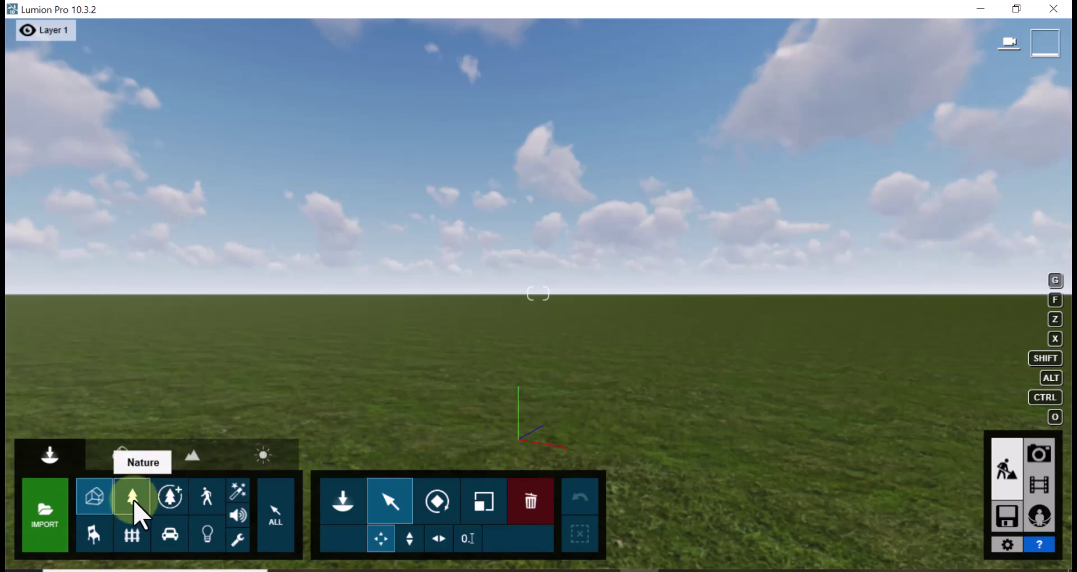
pyautogui.click(131, 497)
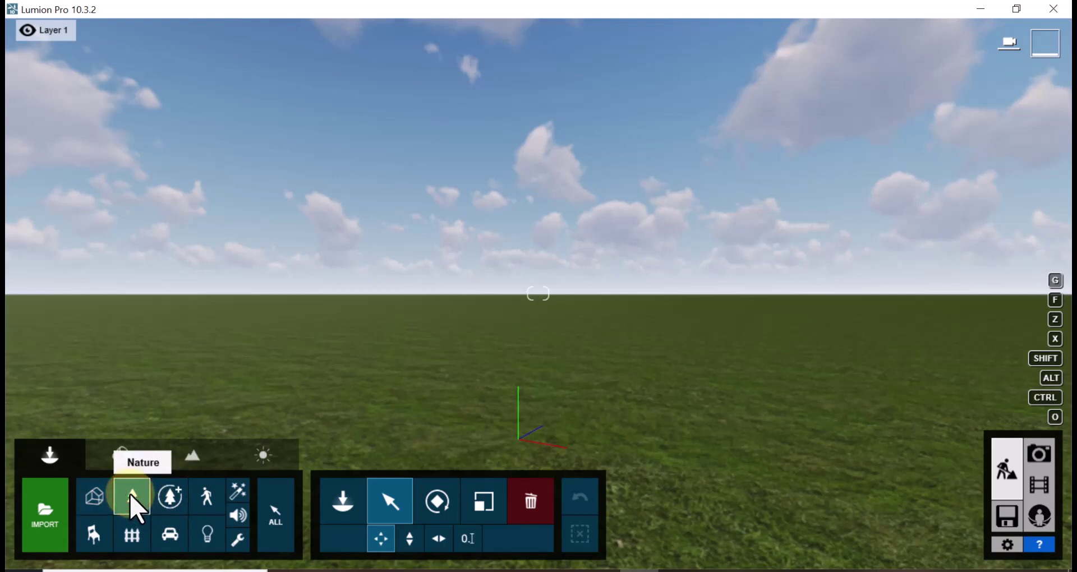
pyautogui.click(342, 504)
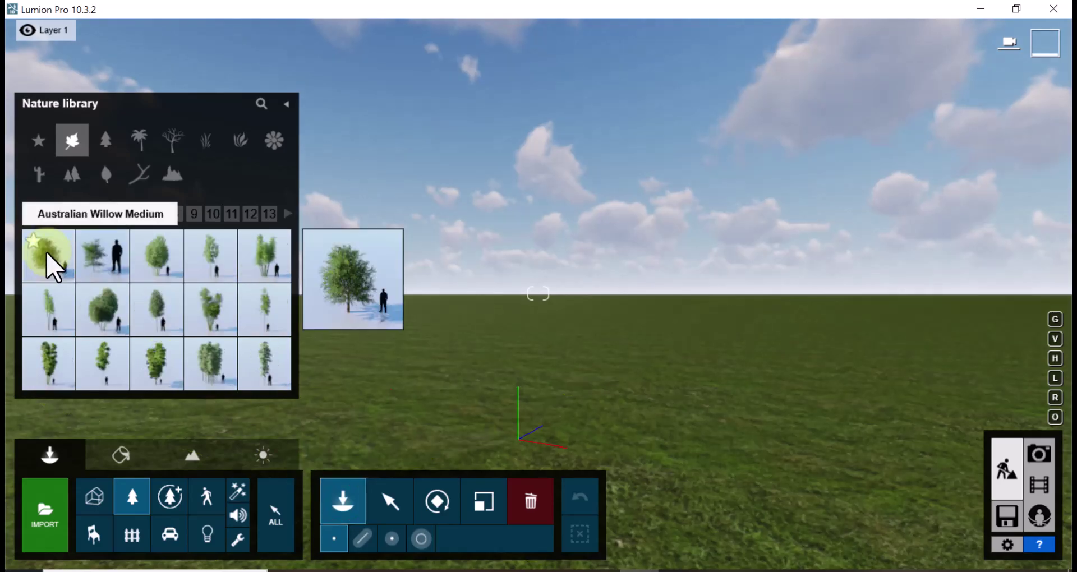
pyautogui.click(46, 253)
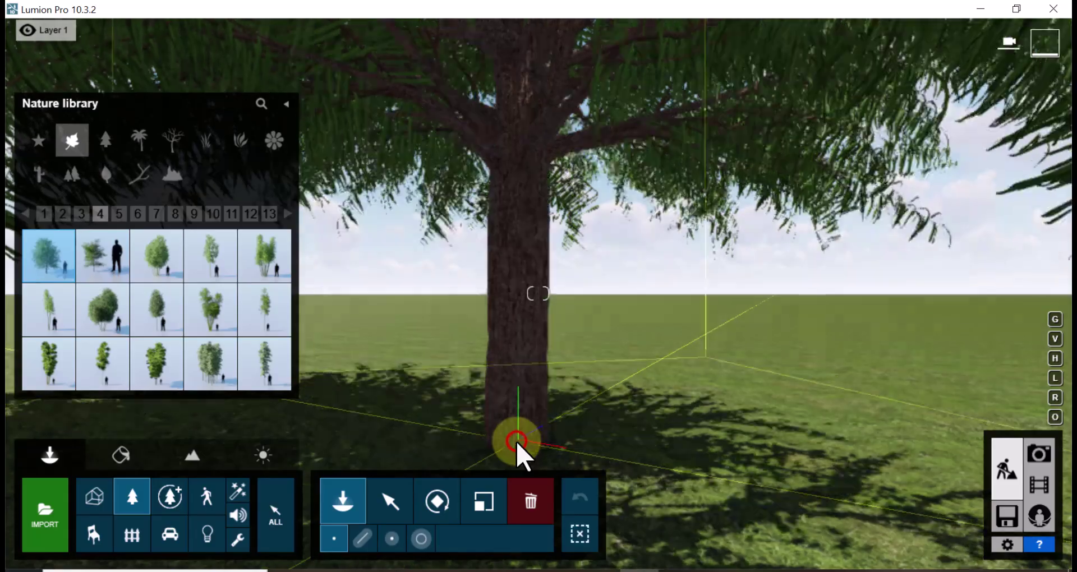
pyautogui.click(615, 367)
pyautogui.press('s')
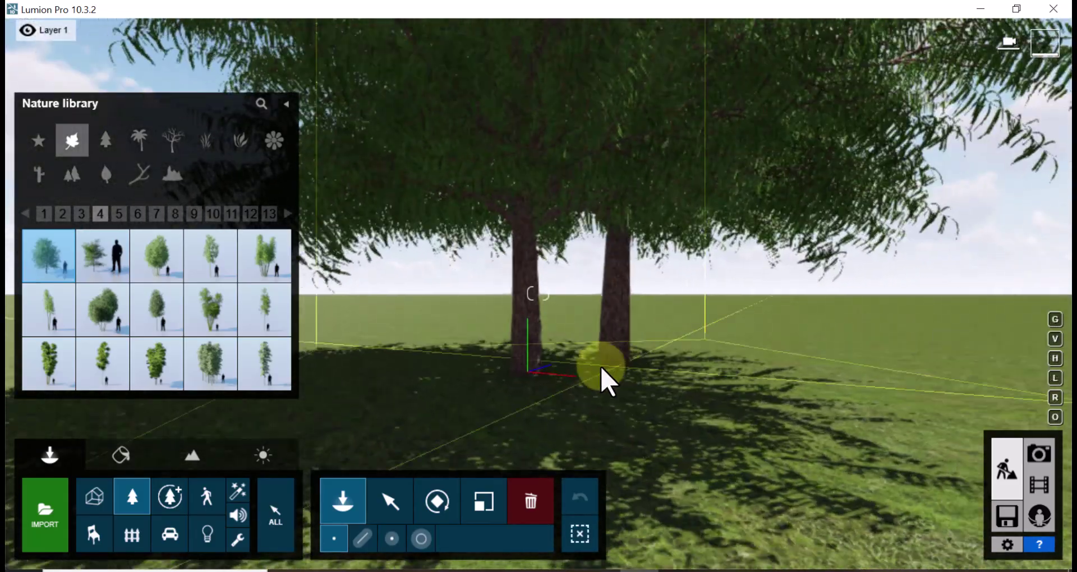
pyautogui.hotkey('ctrl', 'z')
pyautogui.click(390, 502)
pyautogui.click(391, 500)
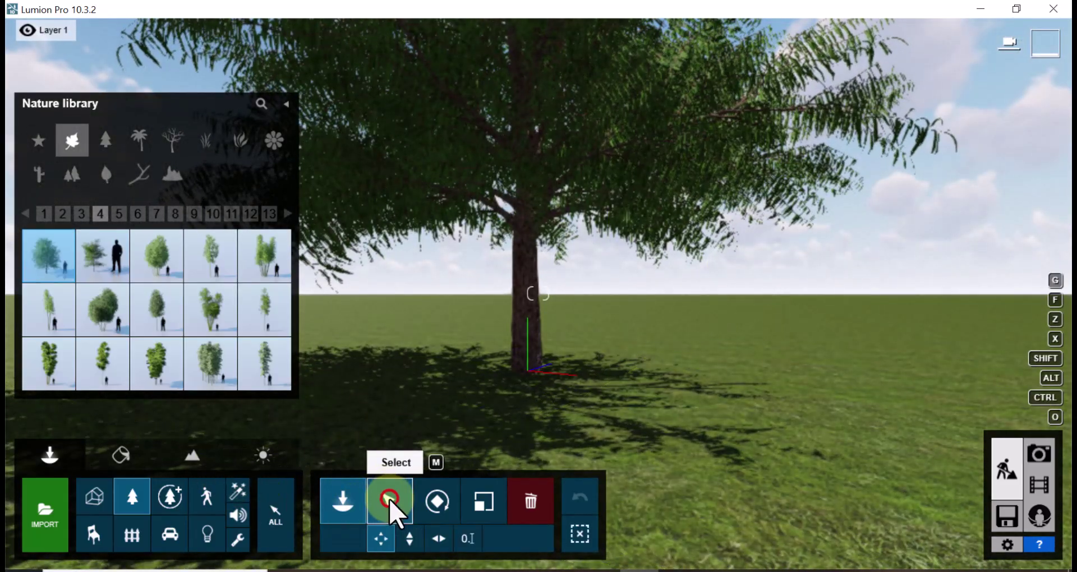
# Examine the placed willow tree and its shadow from near and far, including an elevated viewpoint
pyautogui.press('s')
pyautogui.scroll(-2, 475, 404)
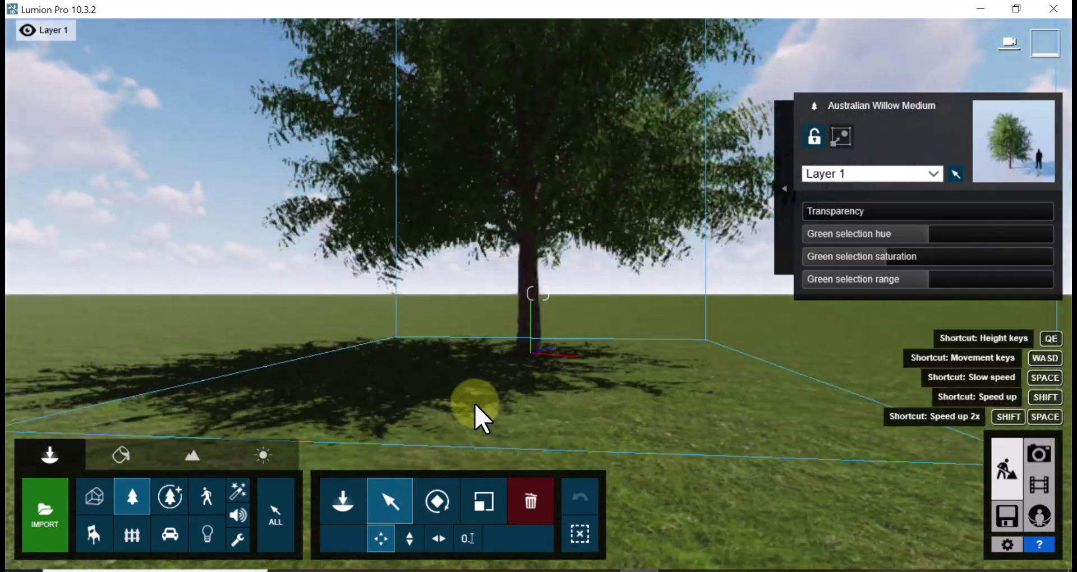
pyautogui.scroll(-2, 526, 401)
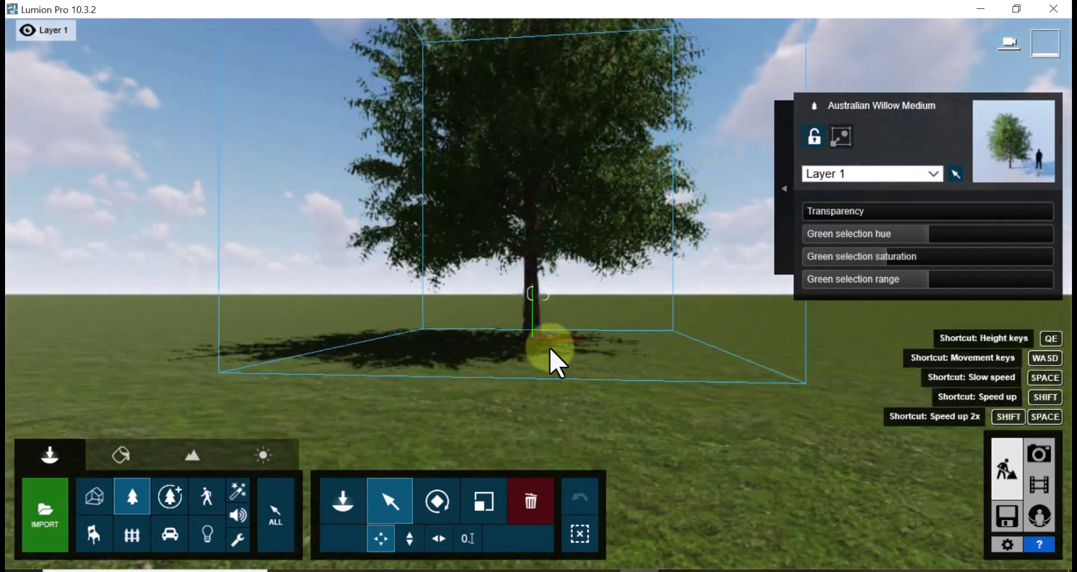
pyautogui.scroll(-2, 553, 363)
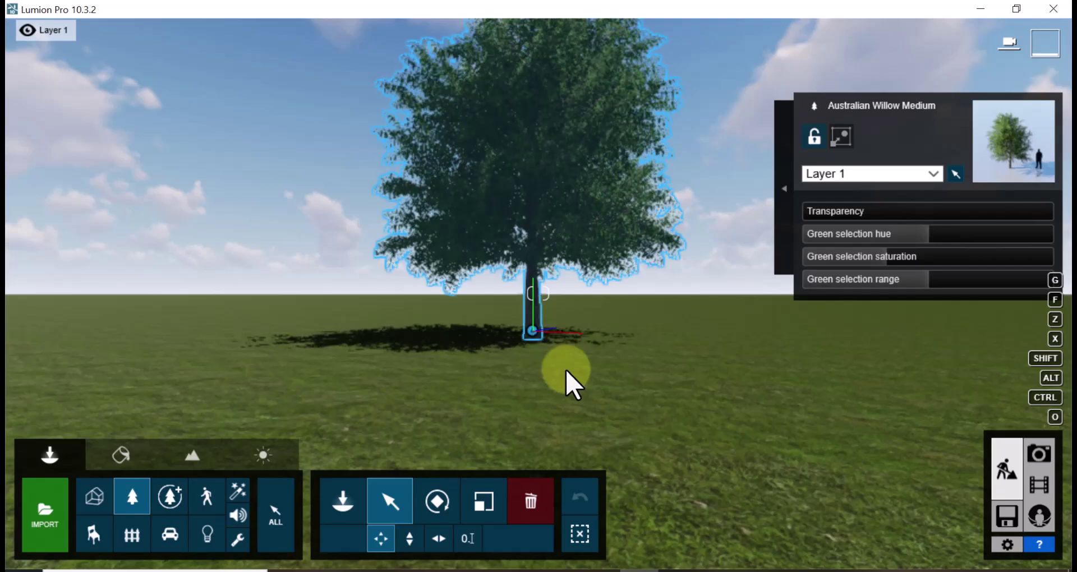
pyautogui.moveTo(564, 327); pyautogui.dragTo(563, 315, button='right')
pyautogui.scroll(5, 555, 318)
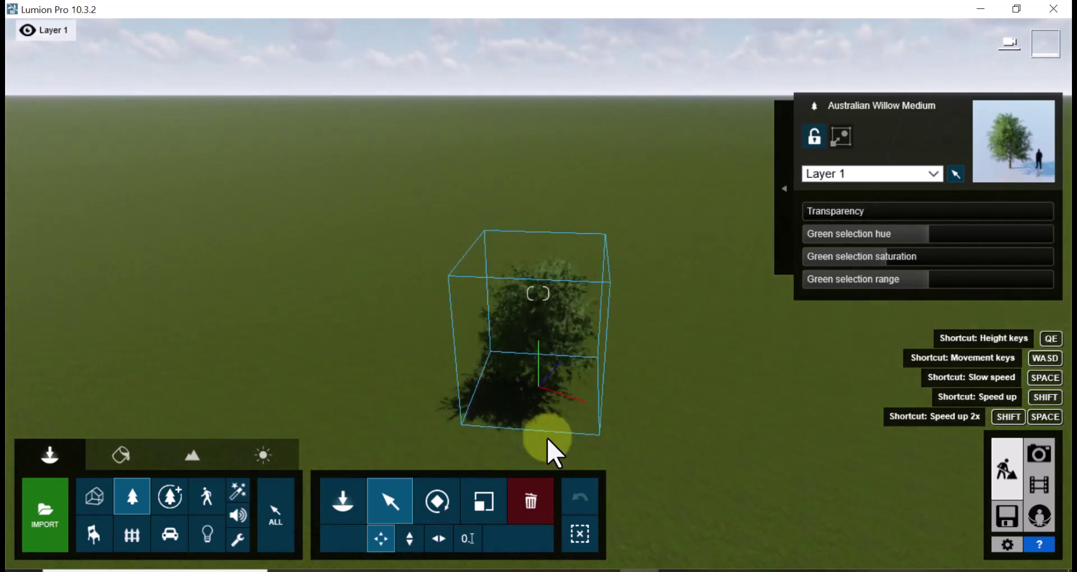
pyautogui.scroll(5, 555, 401)
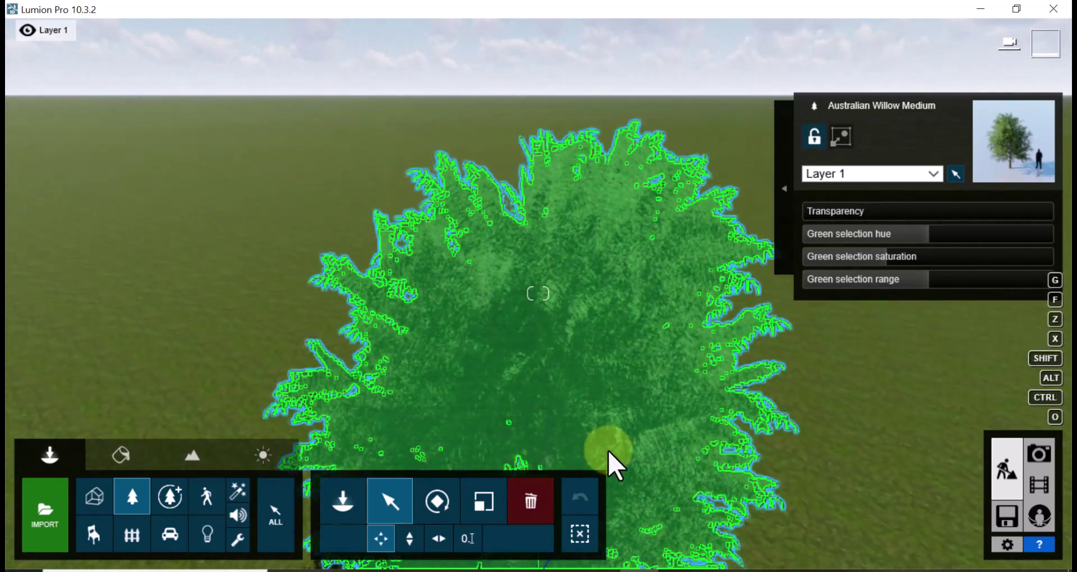
pyautogui.moveTo(633, 477); pyautogui.dragTo(635, 476, button='right')
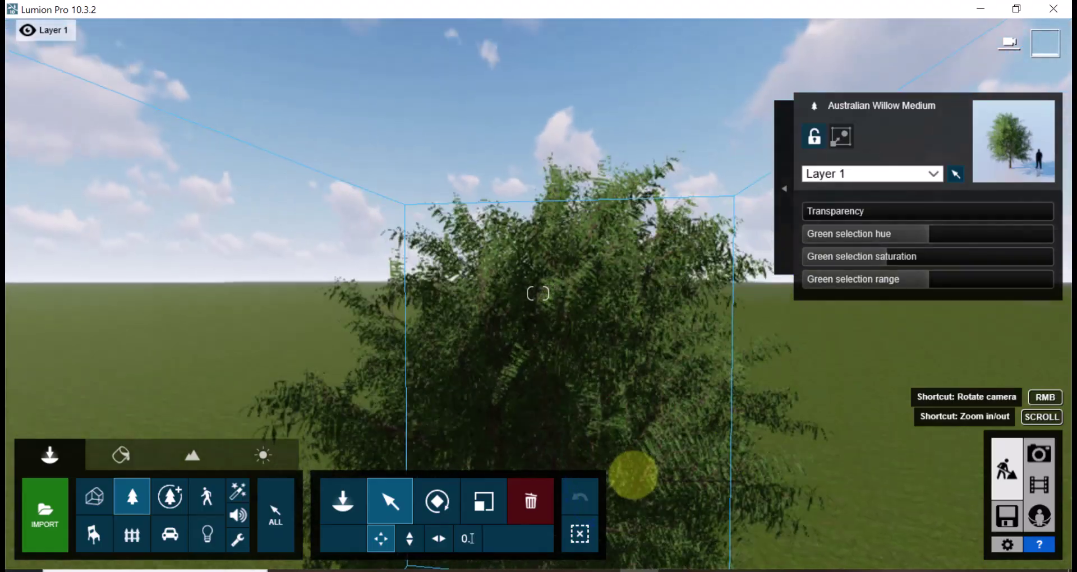
pyautogui.scroll(-2, 634, 476)
pyautogui.scroll(-2, 631, 484)
pyautogui.scroll(10, 637, 500)
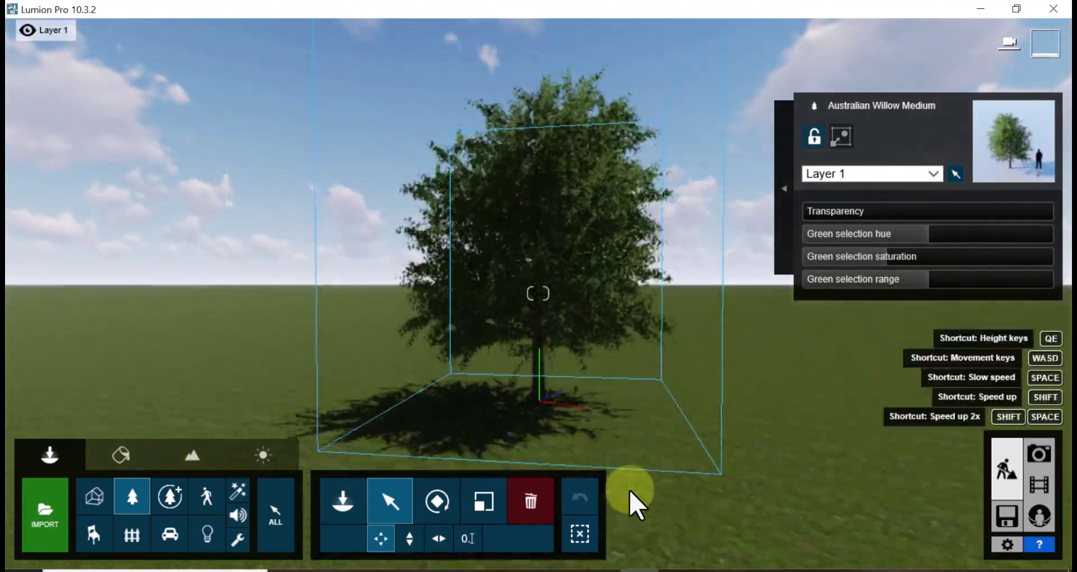
pyautogui.scroll(-5, 572, 245)
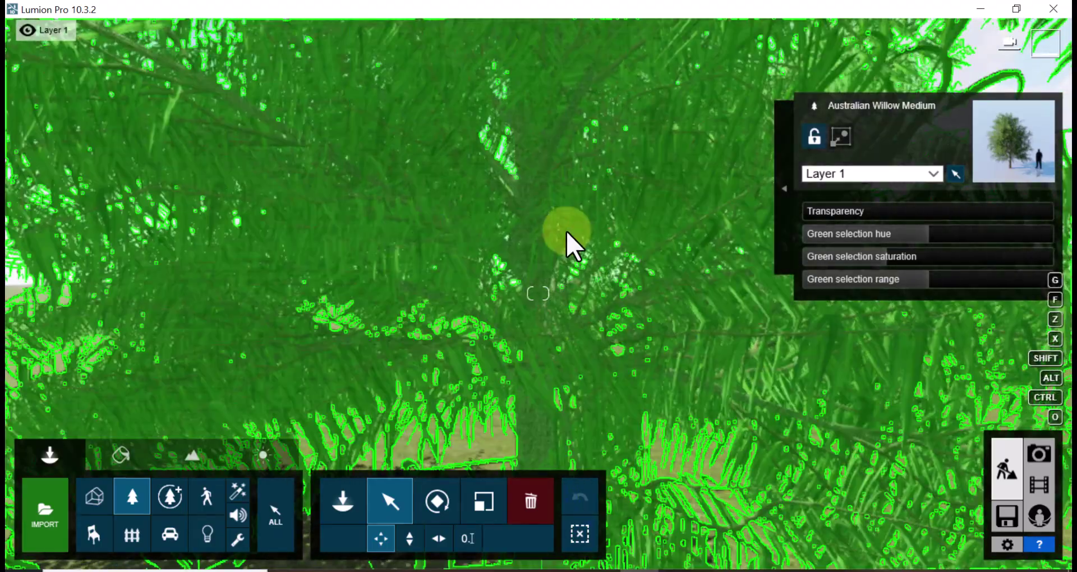
pyautogui.scroll(-6, 542, 280)
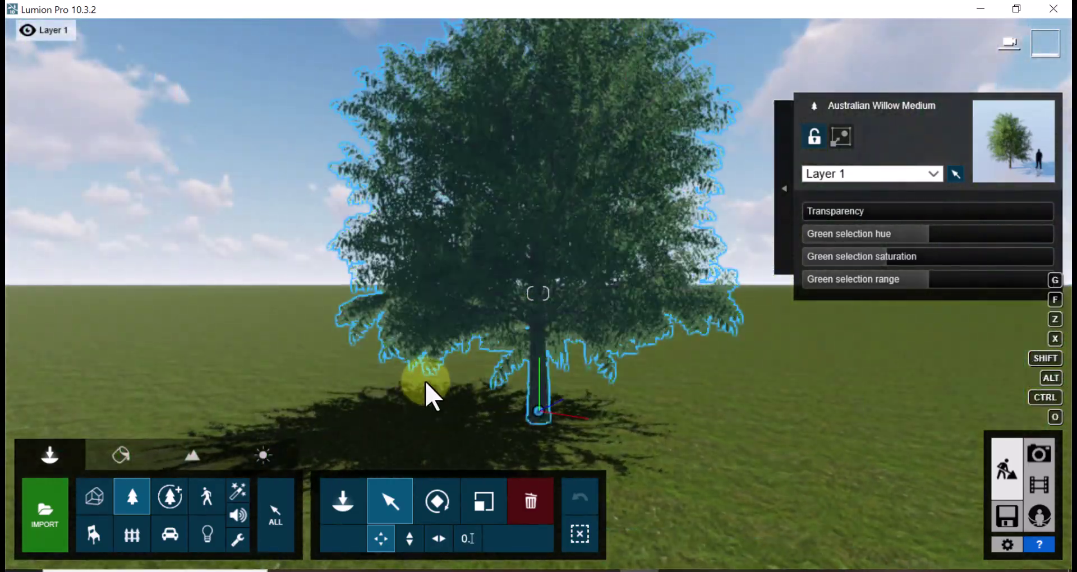
# Check the editor quality setting and examine how the willow tree renders in the scene from near, far and above
pyautogui.click(1008, 545)
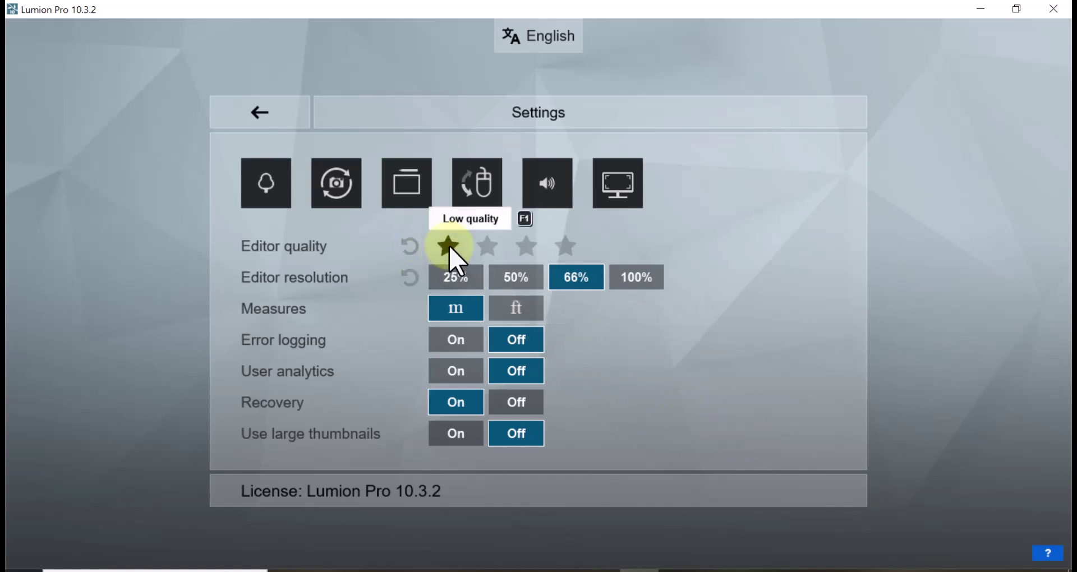
pyautogui.click(262, 113)
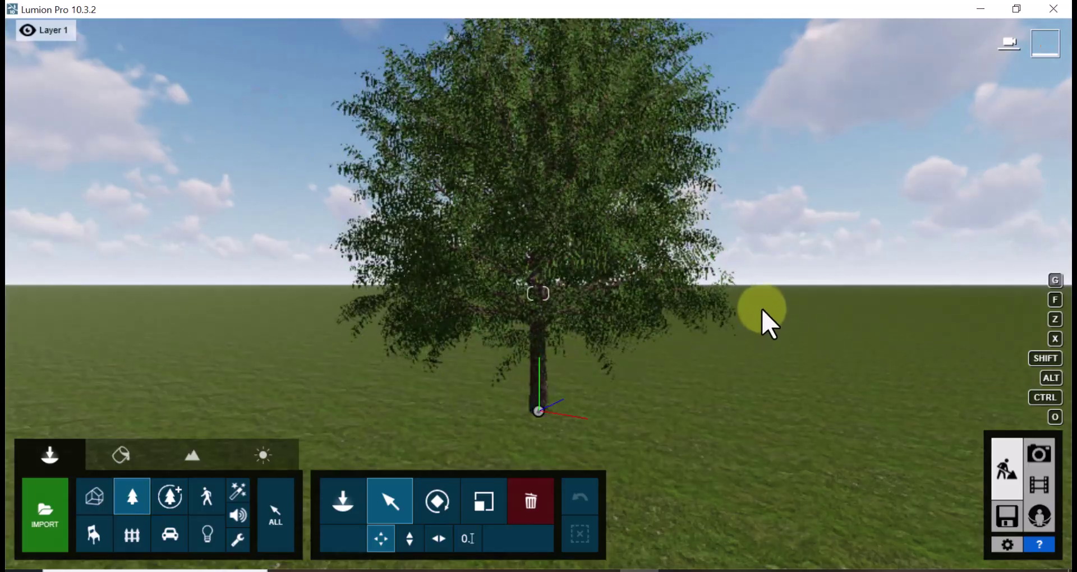
pyautogui.press('w')
pyautogui.press('s')
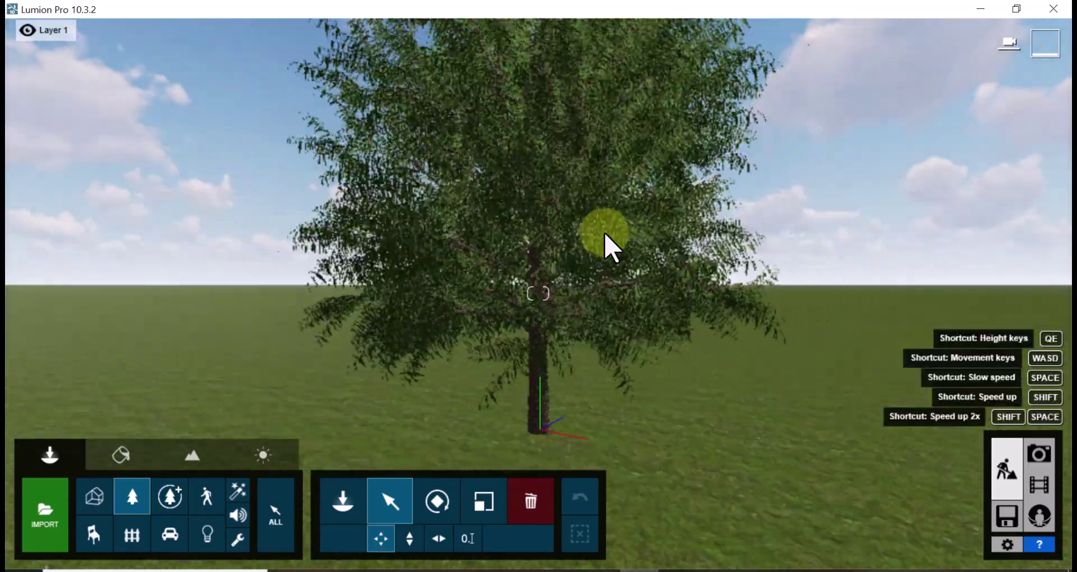
pyautogui.press('s')
pyautogui.press('w')
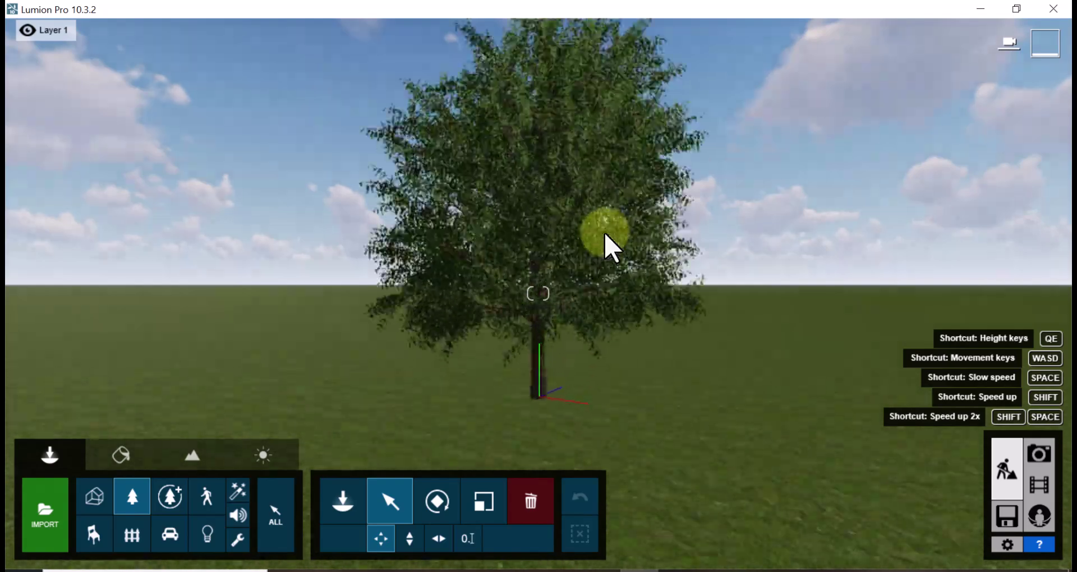
pyautogui.press('s')
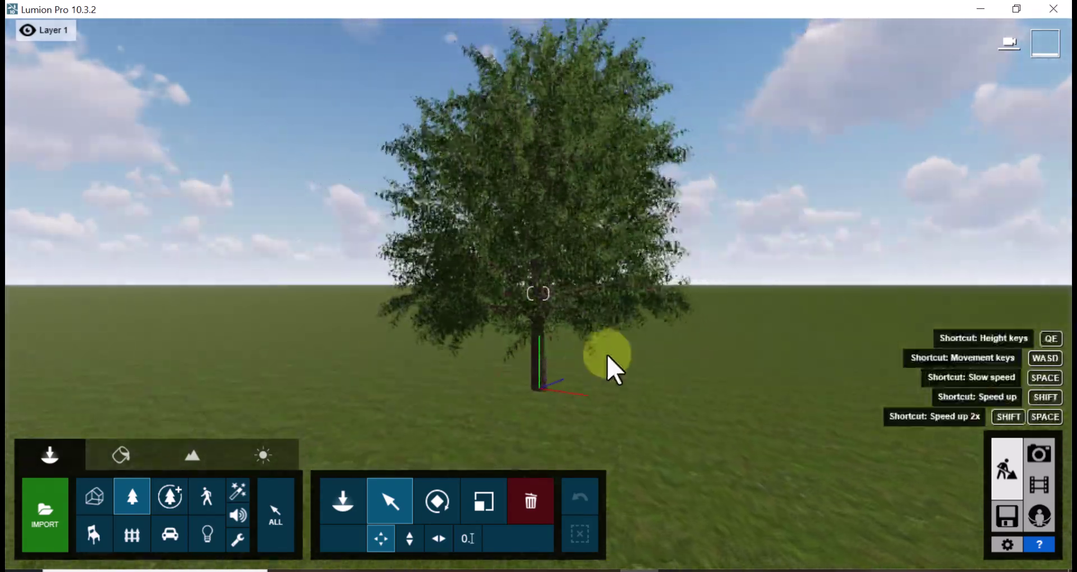
pyautogui.press('w')
pyautogui.press('w')
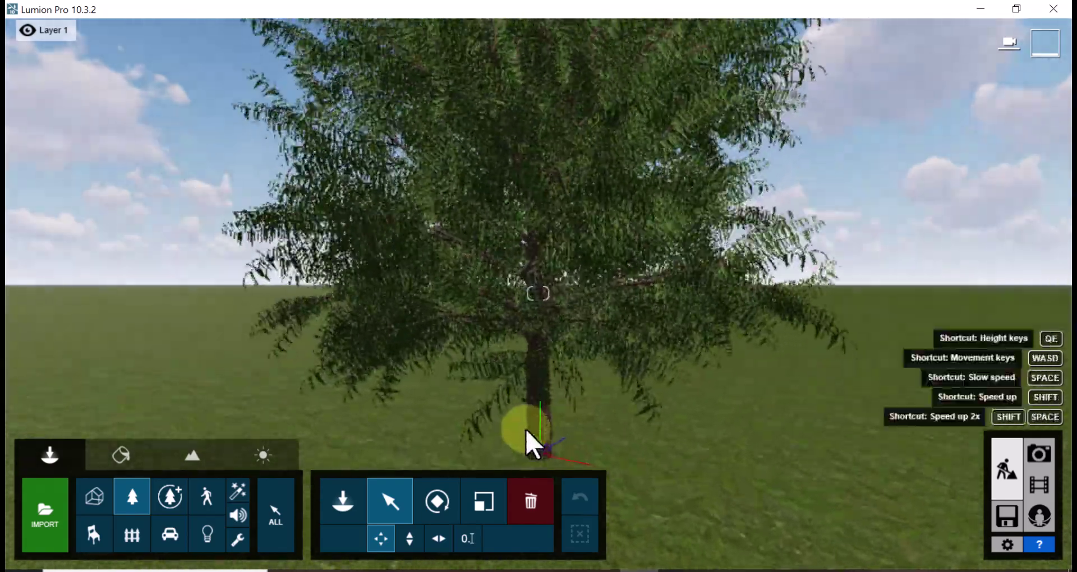
pyautogui.press('s')
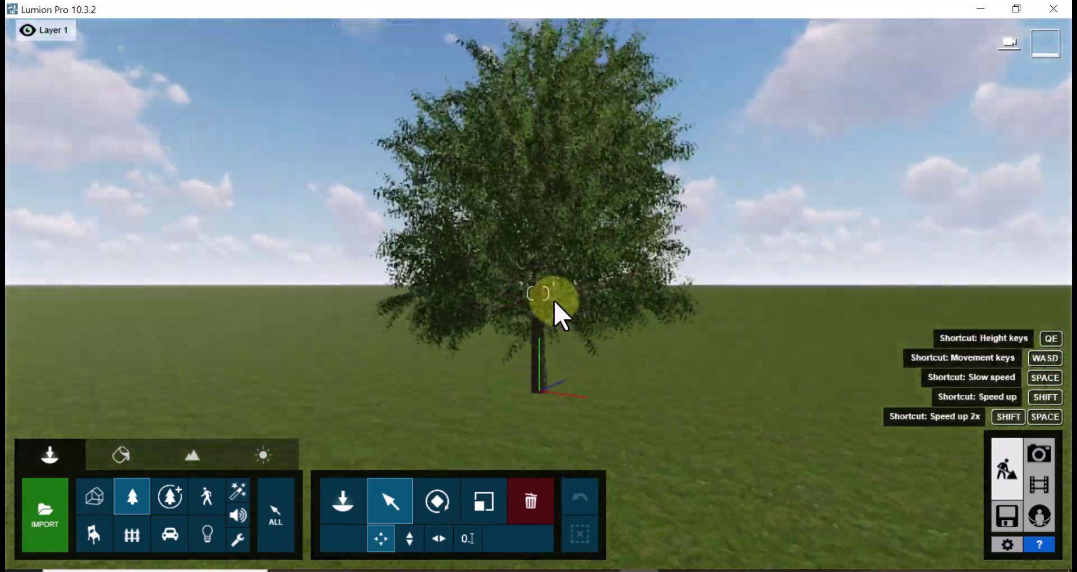
pyautogui.moveTo(579, 331); pyautogui.dragTo(592, 303, button='right')
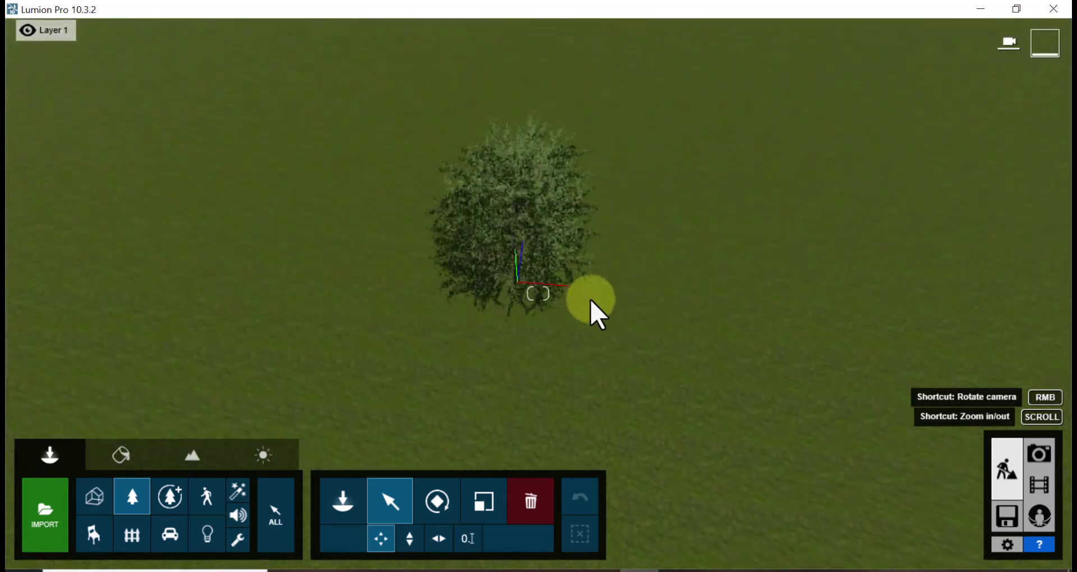
pyautogui.press('w')
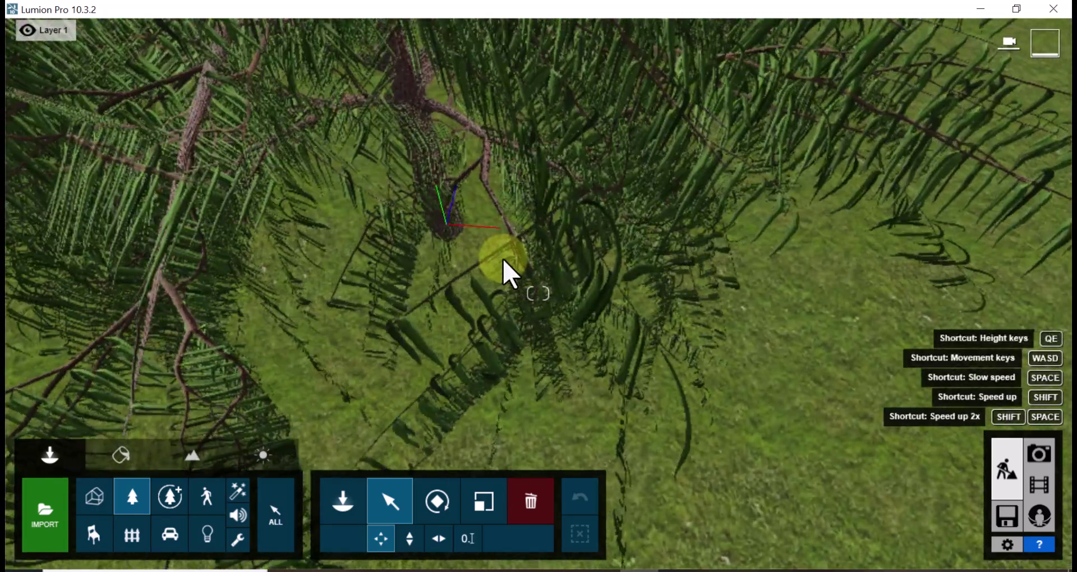
pyautogui.press('s')
# Try the Super high, High and Medium editor quality levels in the settings, set the quality back to one star and return to the scene
pyautogui.click(1009, 547)
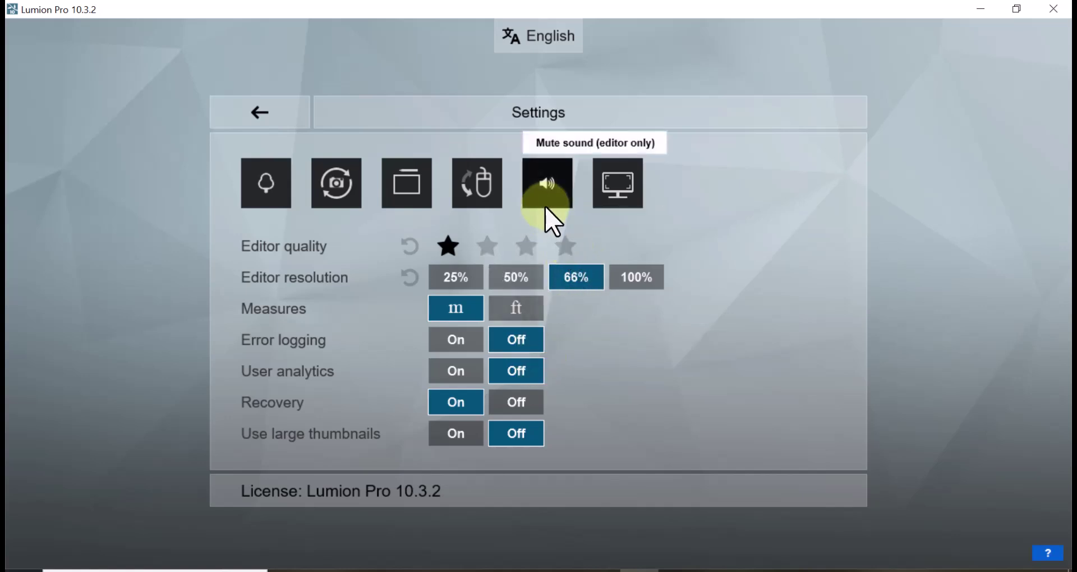
pyautogui.click(565, 247)
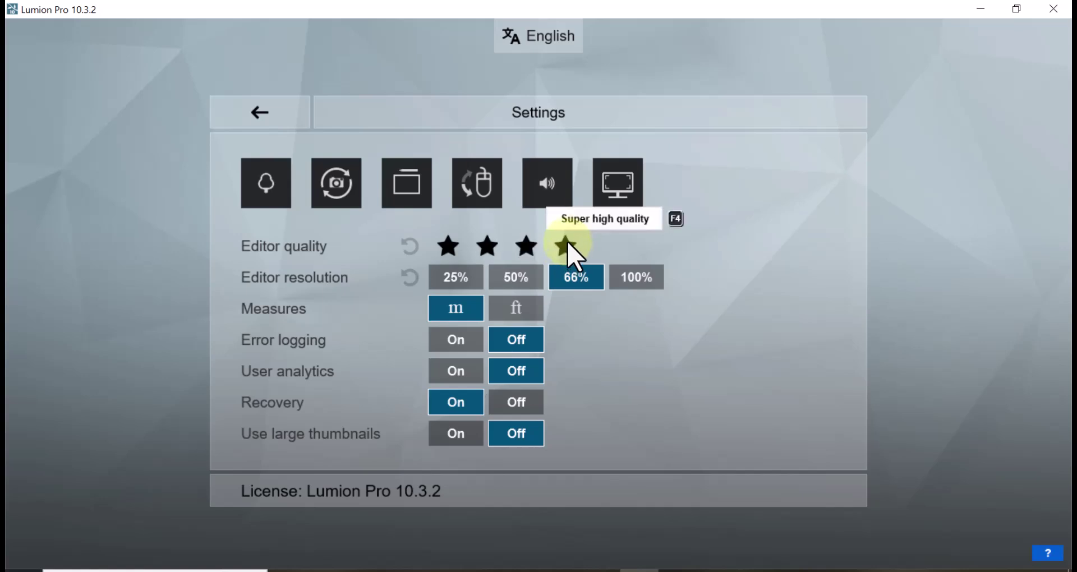
pyautogui.click(526, 246)
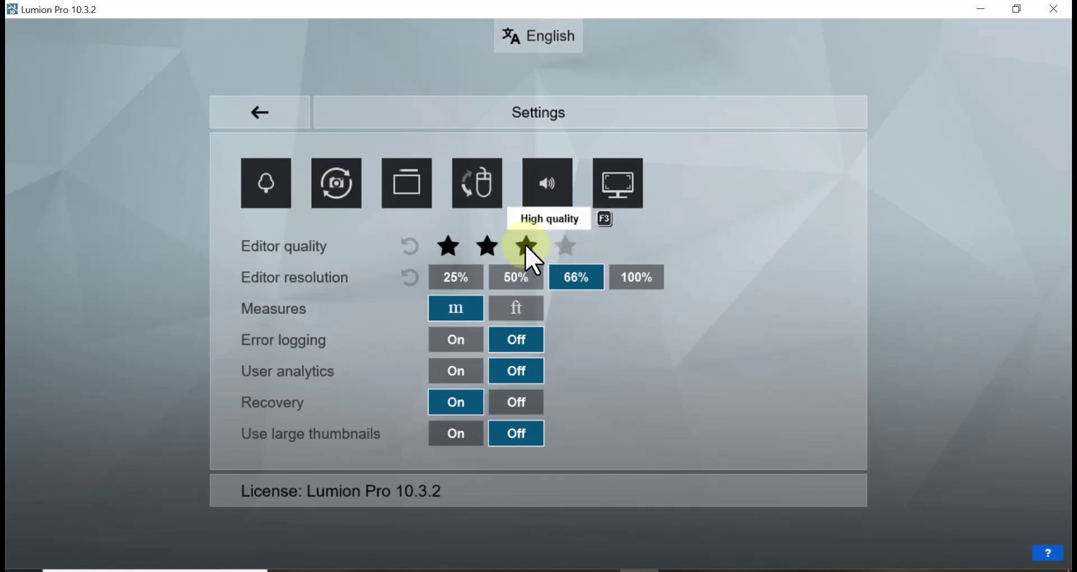
pyautogui.click(567, 247)
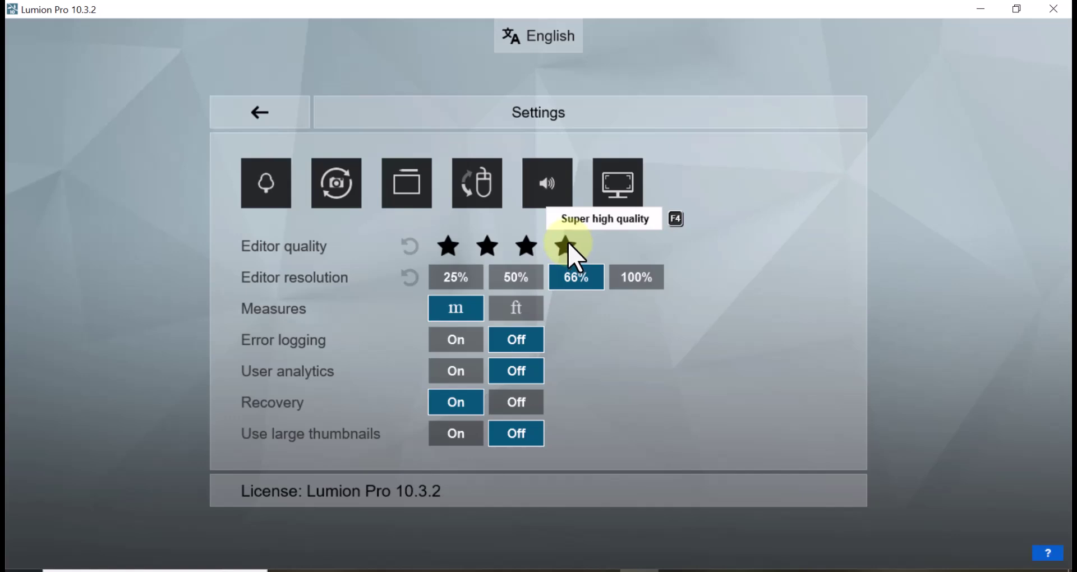
pyautogui.click(526, 247)
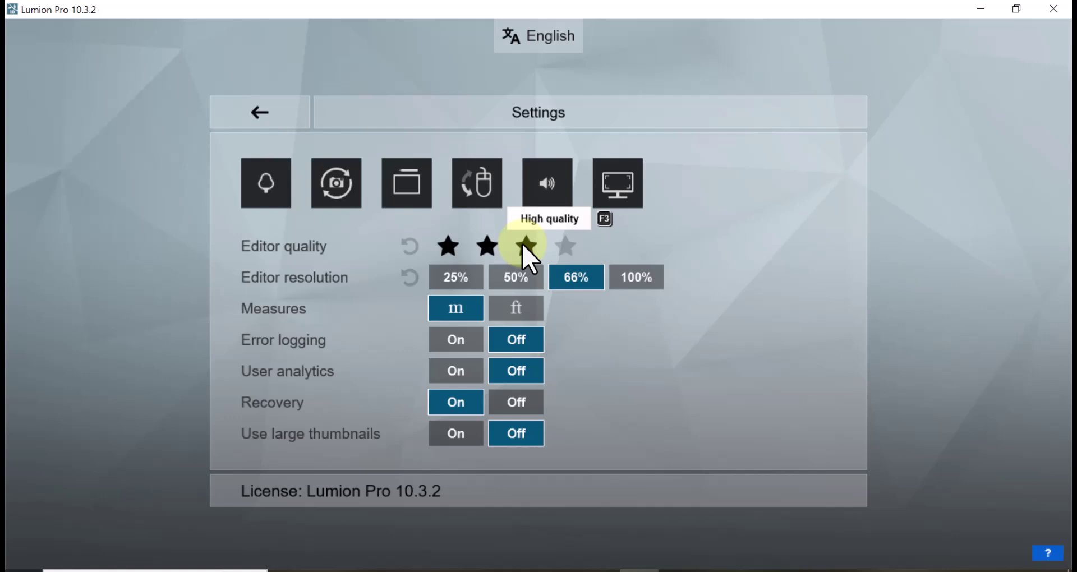
pyautogui.click(488, 247)
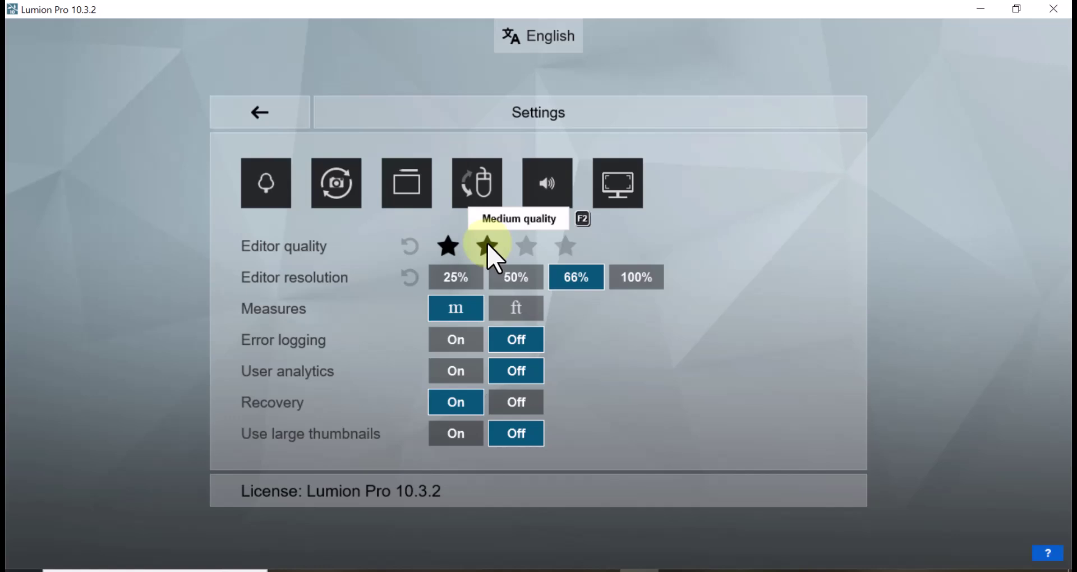
pyautogui.click(447, 247)
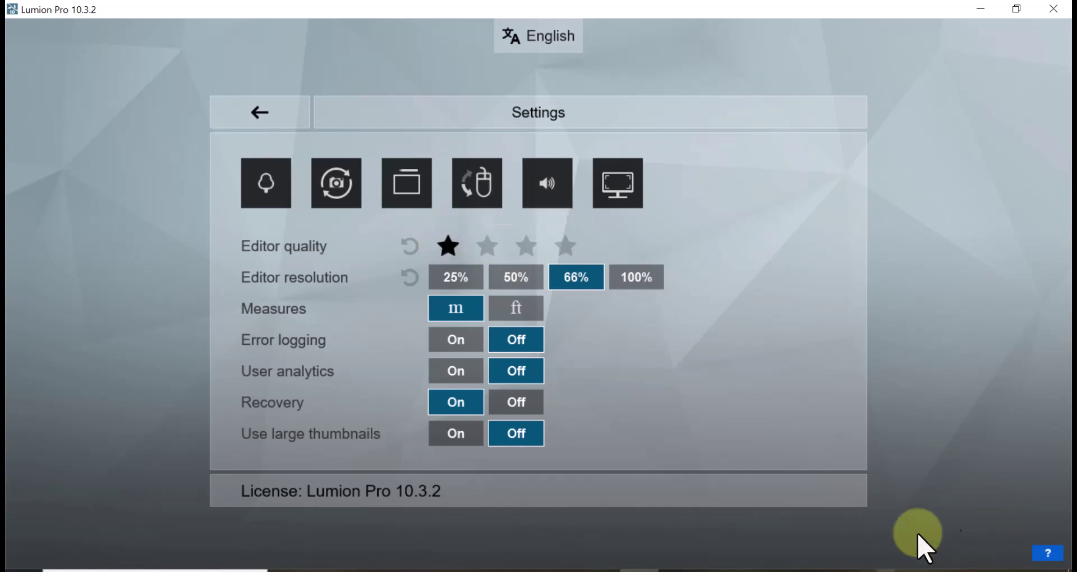
pyautogui.click(264, 115)
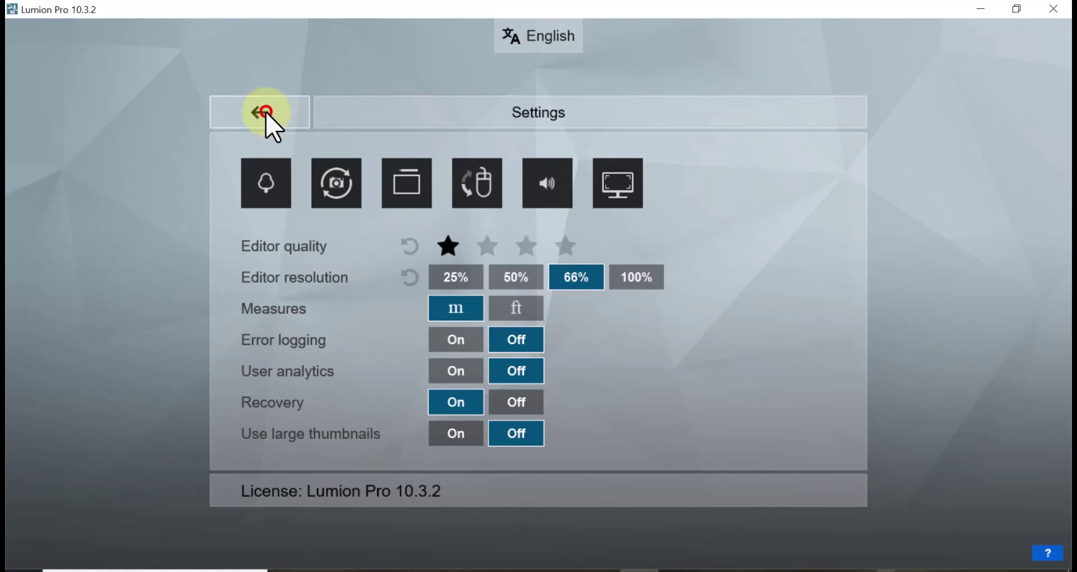
# Examine the willow tree's foliage and shadow from a low viewpoint, both from far away and close up
pyautogui.scroll(-3, 591, 435)
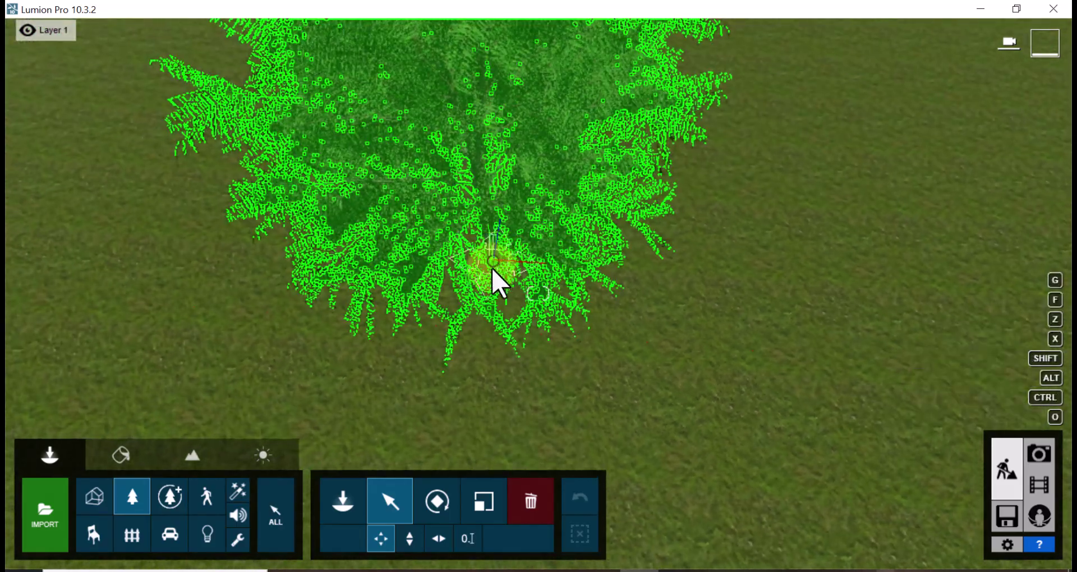
pyautogui.moveTo(655, 404); pyautogui.dragTo(654, 404, button='right')
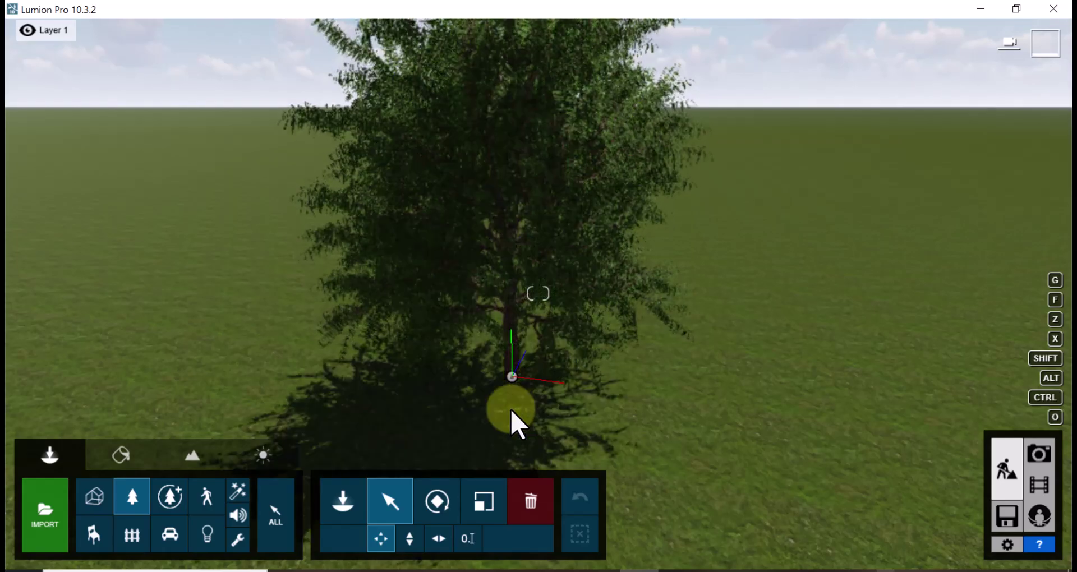
pyautogui.scroll(-5, 524, 383)
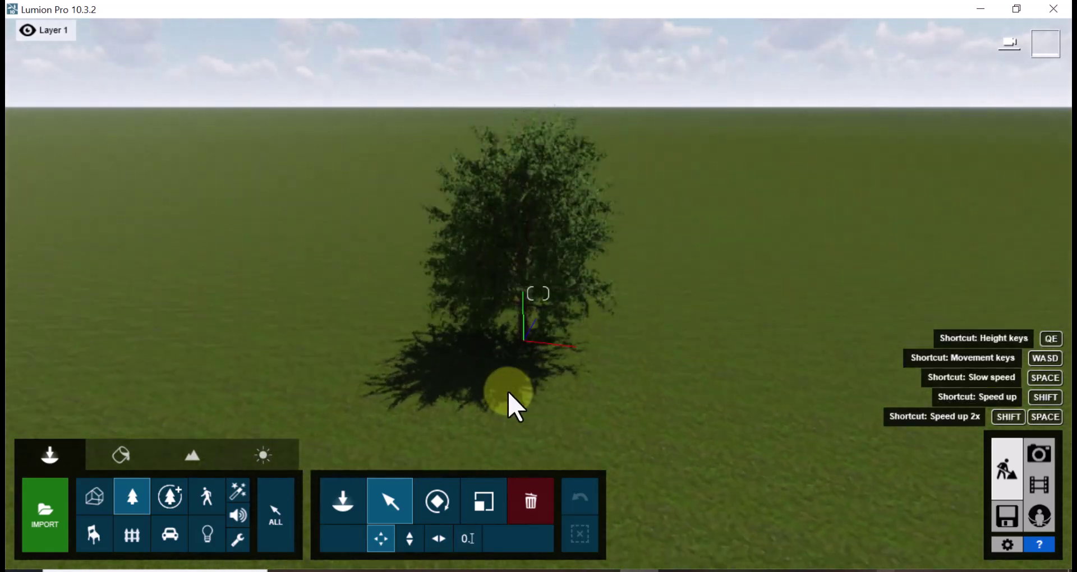
pyautogui.scroll(5, 493, 385)
pyautogui.scroll(5, 514, 247)
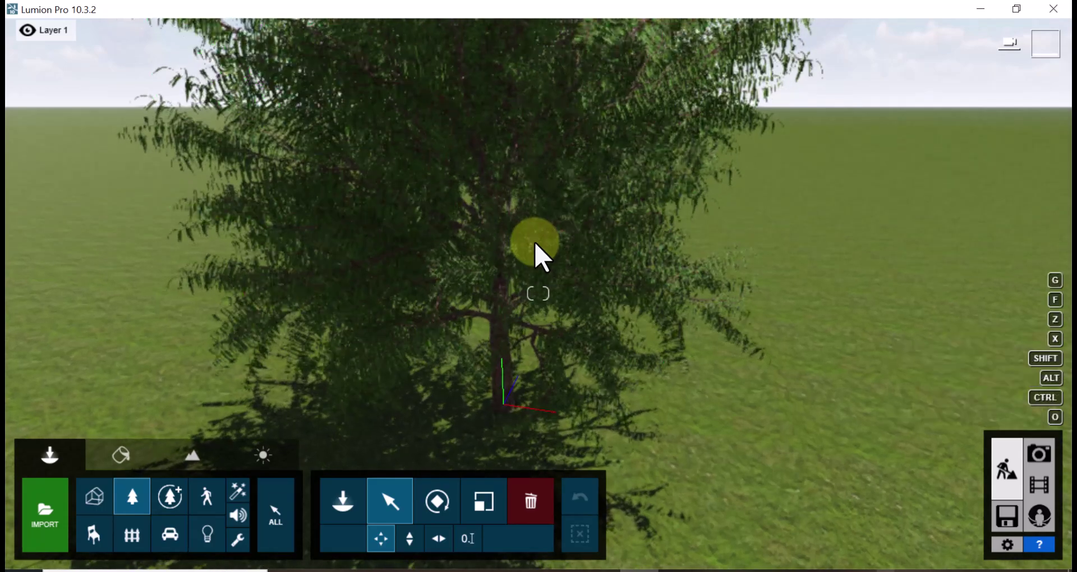
pyautogui.click(535, 245)
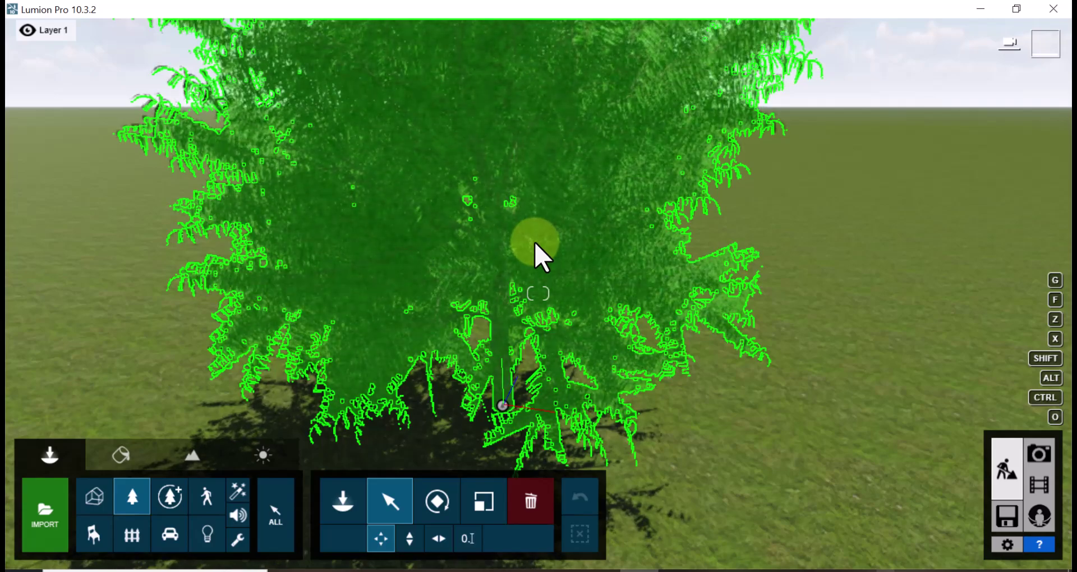
pyautogui.press('s')
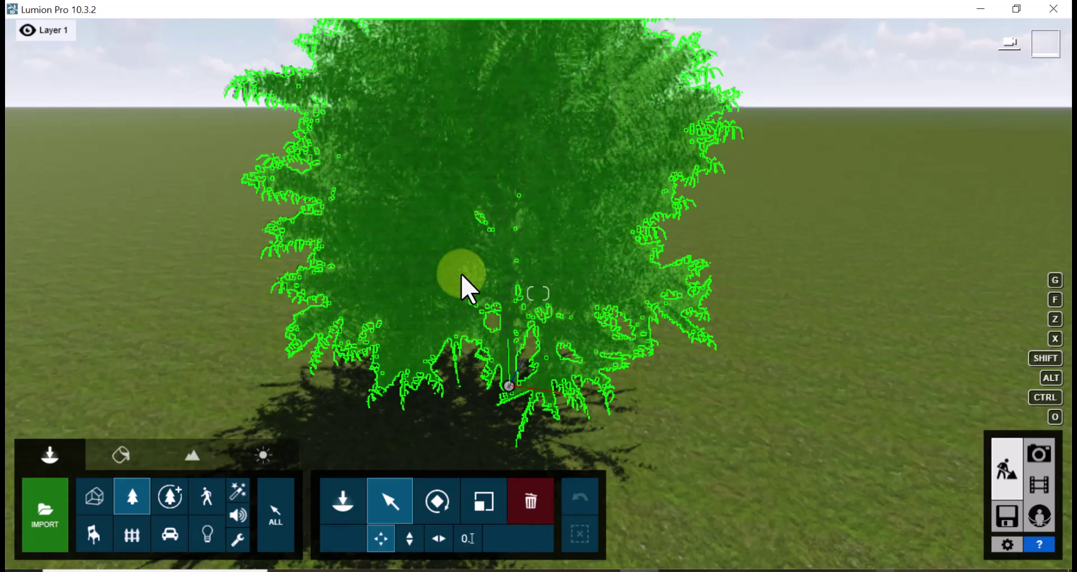
pyautogui.press('s')
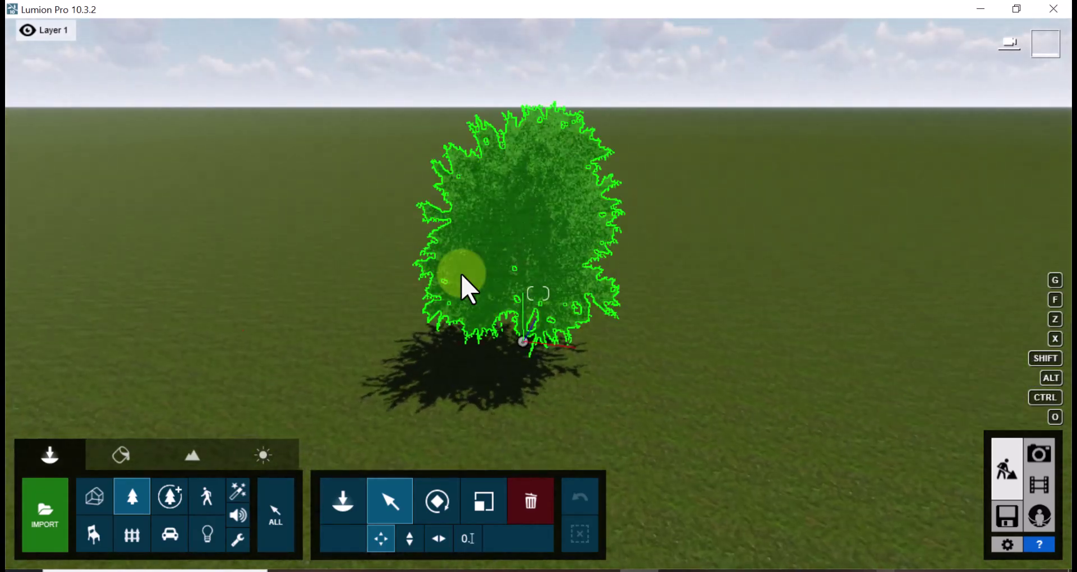
# Compare the willow tree's display at a lower editor quality while approaching it and backing away
pyautogui.press('w')
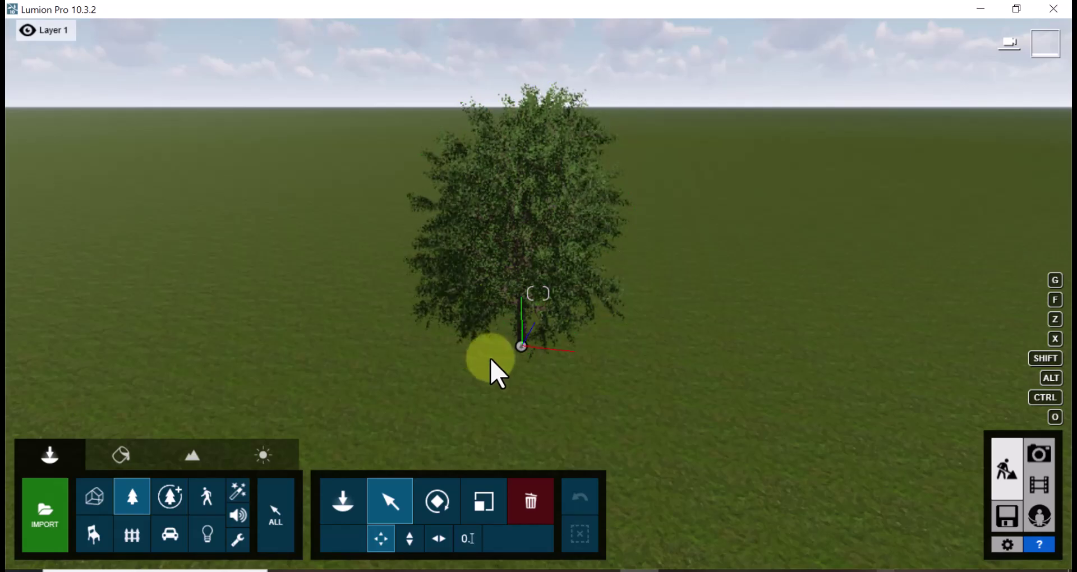
pyautogui.press('w')
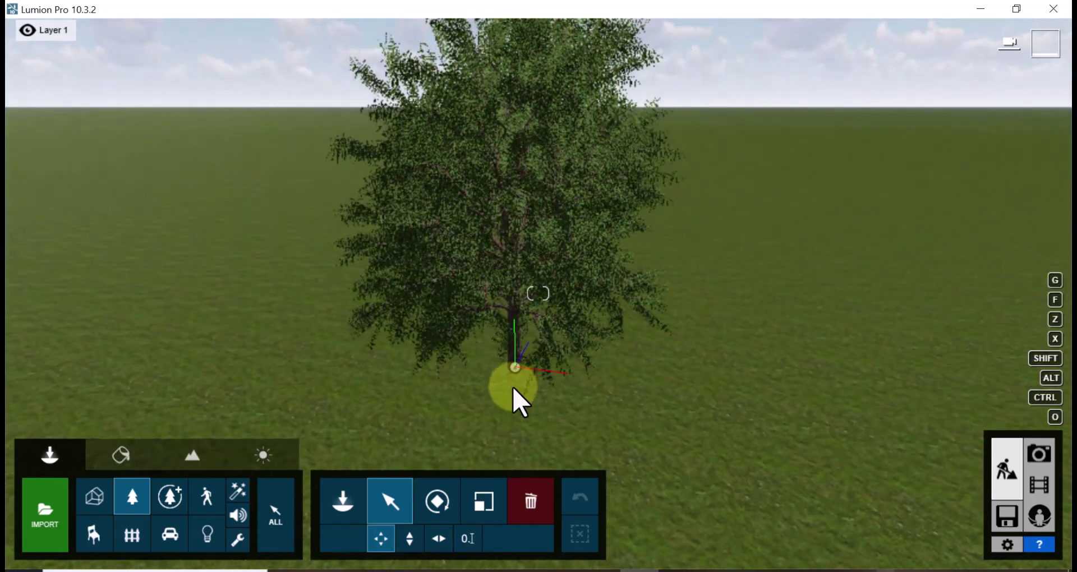
pyautogui.press('w')
pyautogui.press('s')
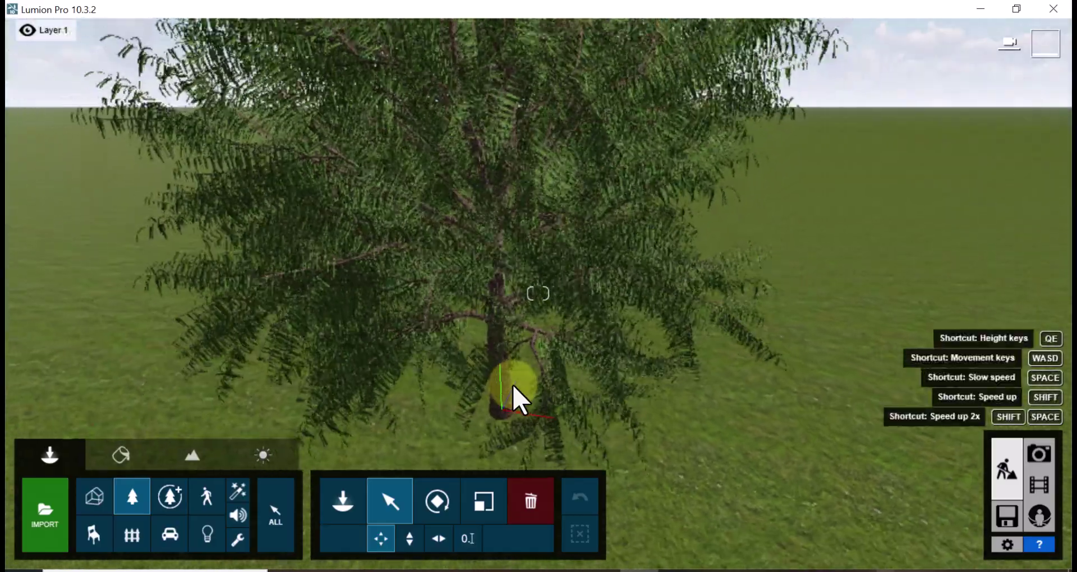
pyautogui.press('s')
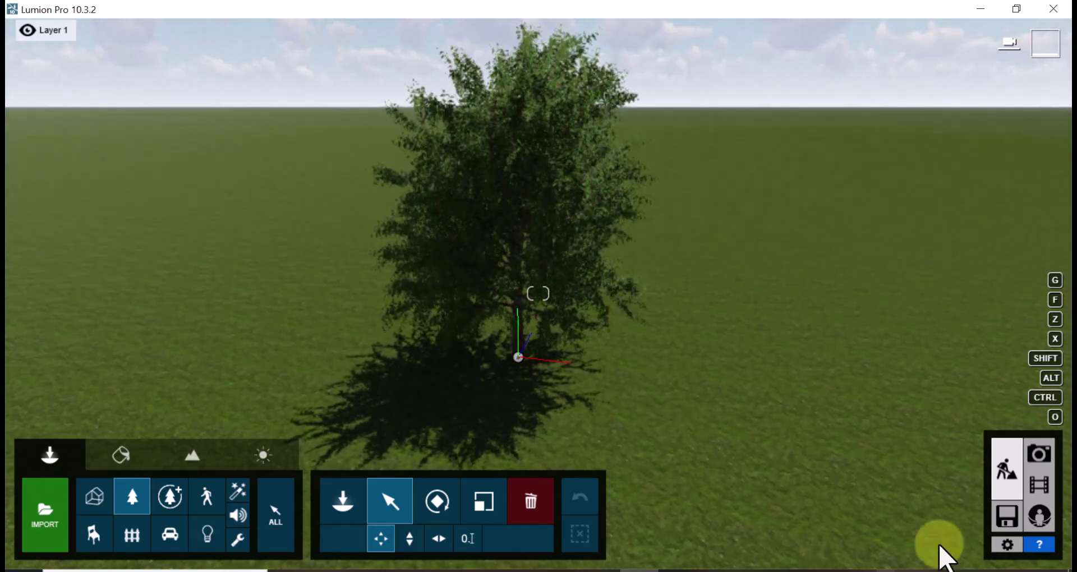
# Set the editor resolution to 100% and inspect the willow tree near and far in the scene
pyautogui.click(1006, 544)
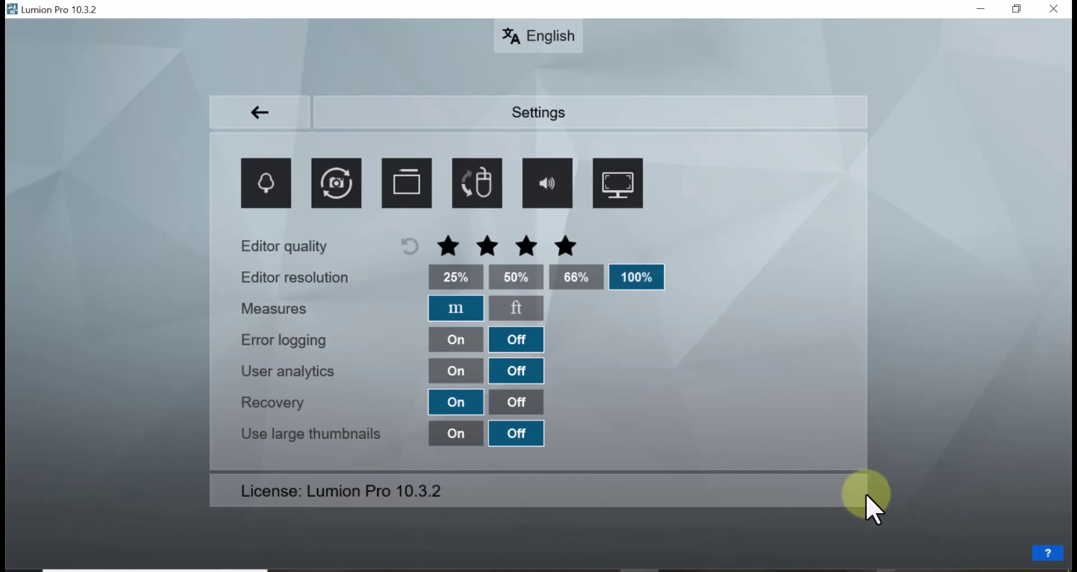
pyautogui.click(259, 112)
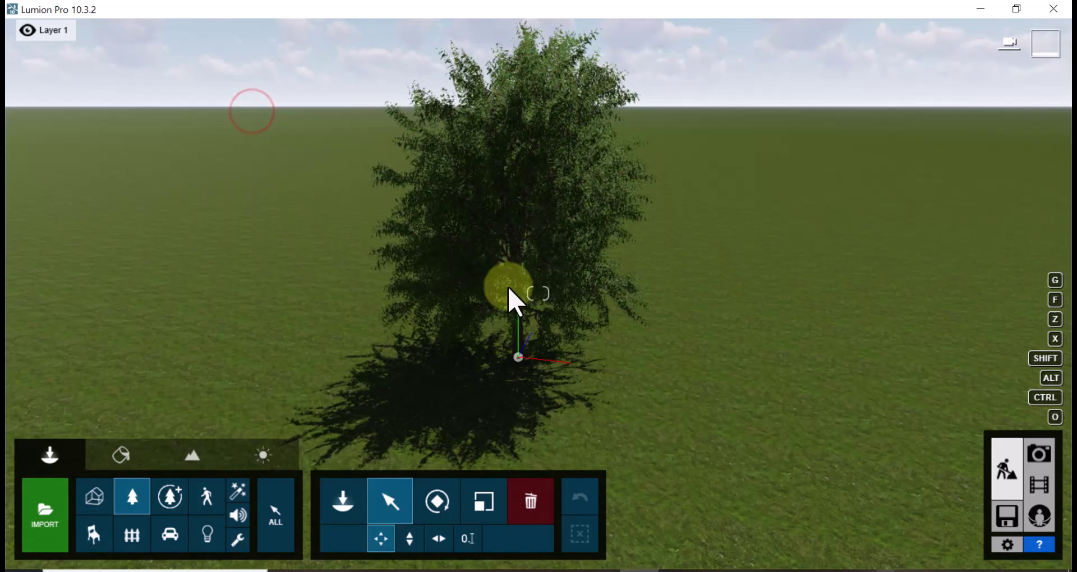
pyautogui.moveTo(582, 344); pyautogui.dragTo(577, 332, button='right')
pyautogui.scroll(5, 507, 249)
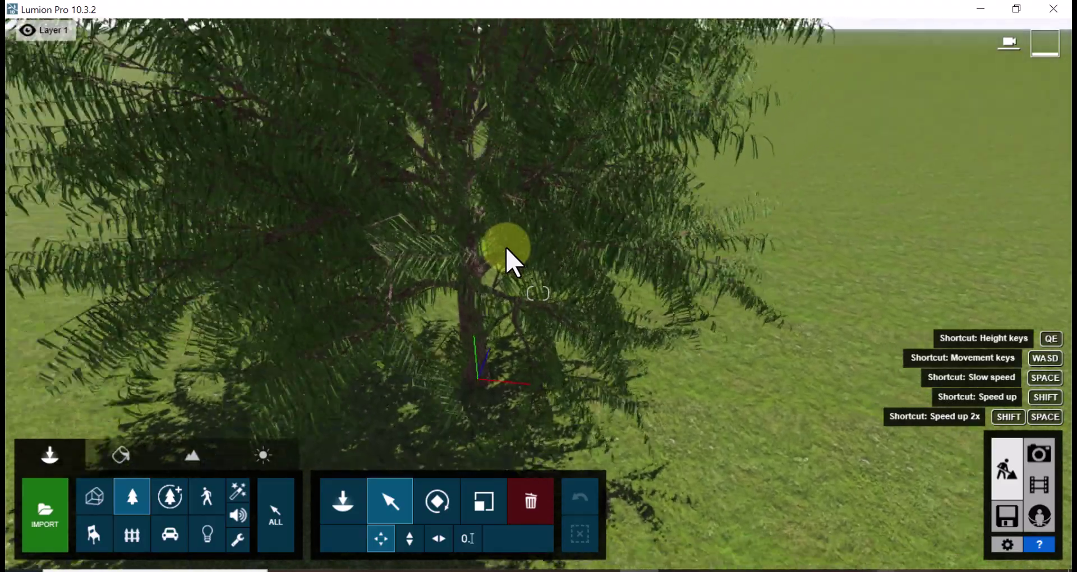
pyautogui.scroll(-5, 506, 250)
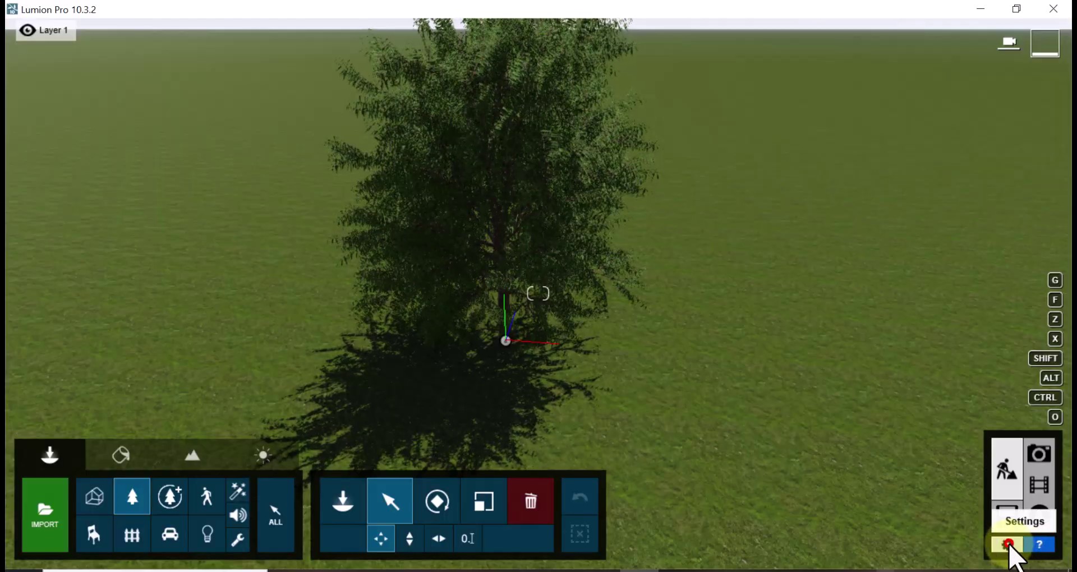
# Set the editor resolution to 25% and return to the scene with the willow tree
pyautogui.click(1008, 544)
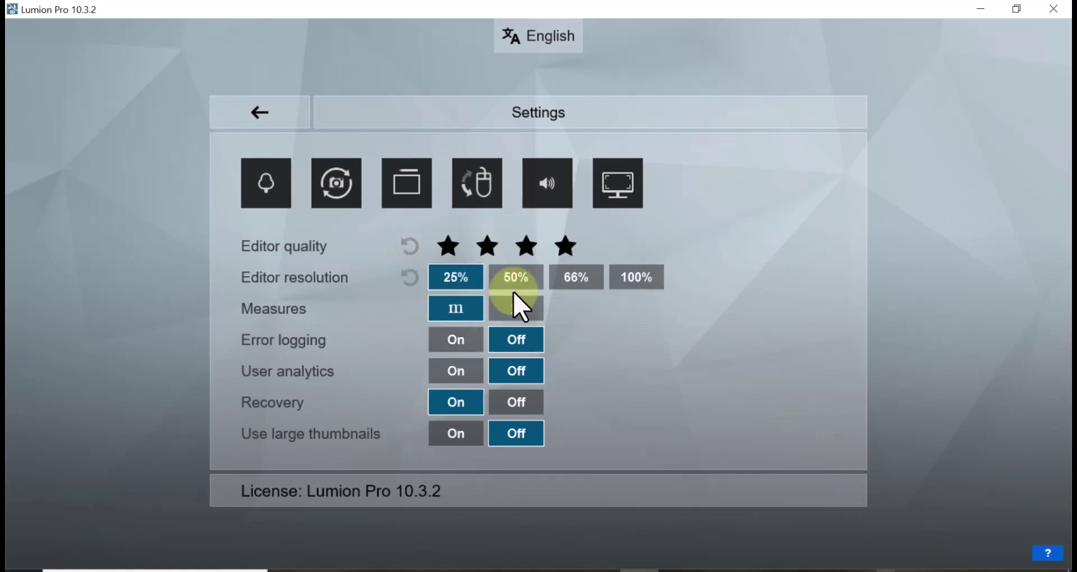
pyautogui.click(255, 109)
pyautogui.click(501, 313)
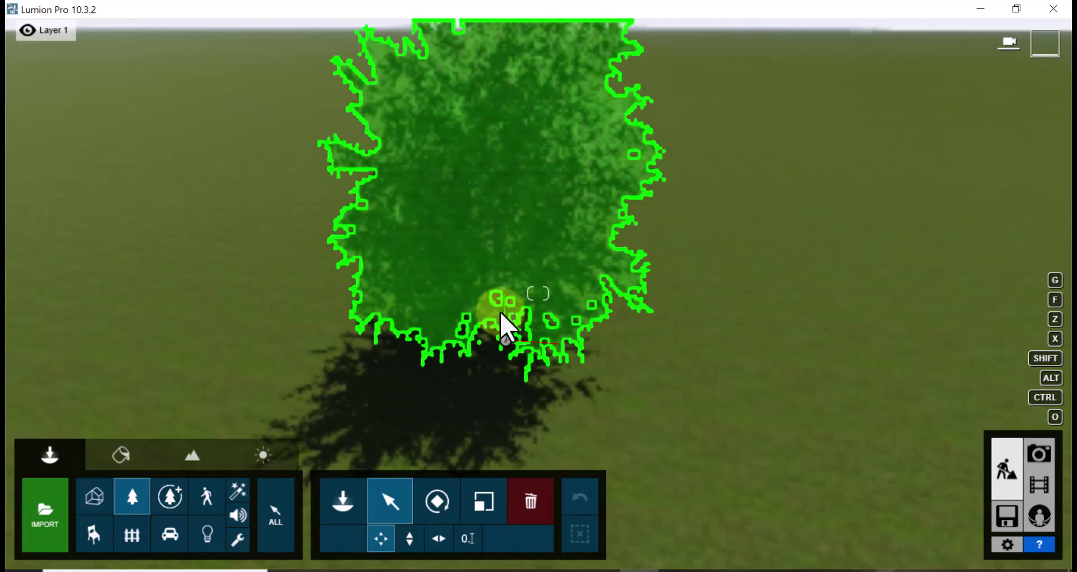
# Examine how the willow tree renders at 25% resolution from above, at eye level and from an angle
pyautogui.press('o')
pyautogui.moveTo(532, 328); pyautogui.dragTo(538, 327, button='right')
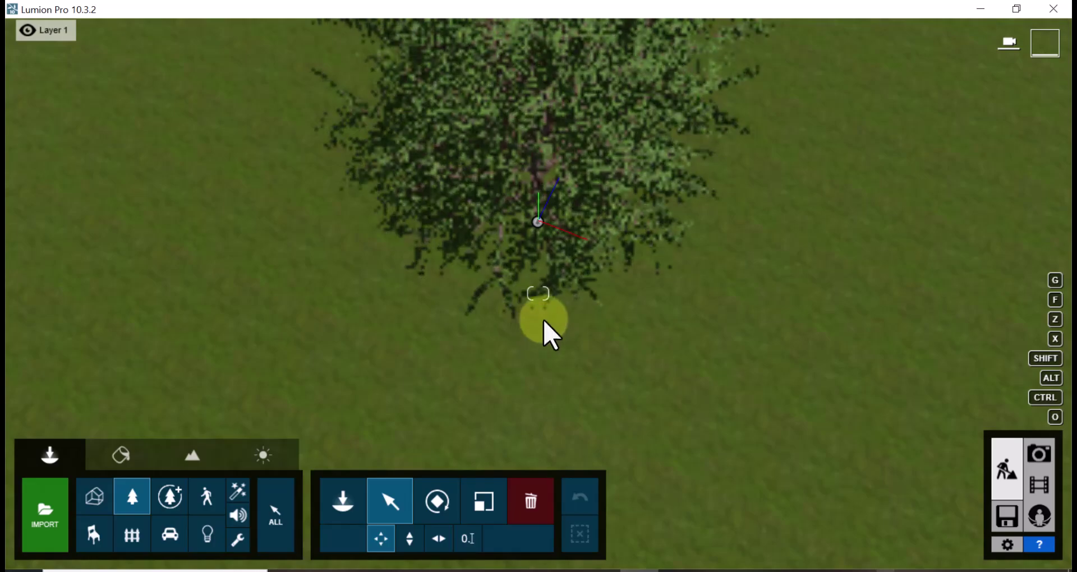
pyautogui.moveTo(601, 362); pyautogui.dragTo(601, 392, button='right')
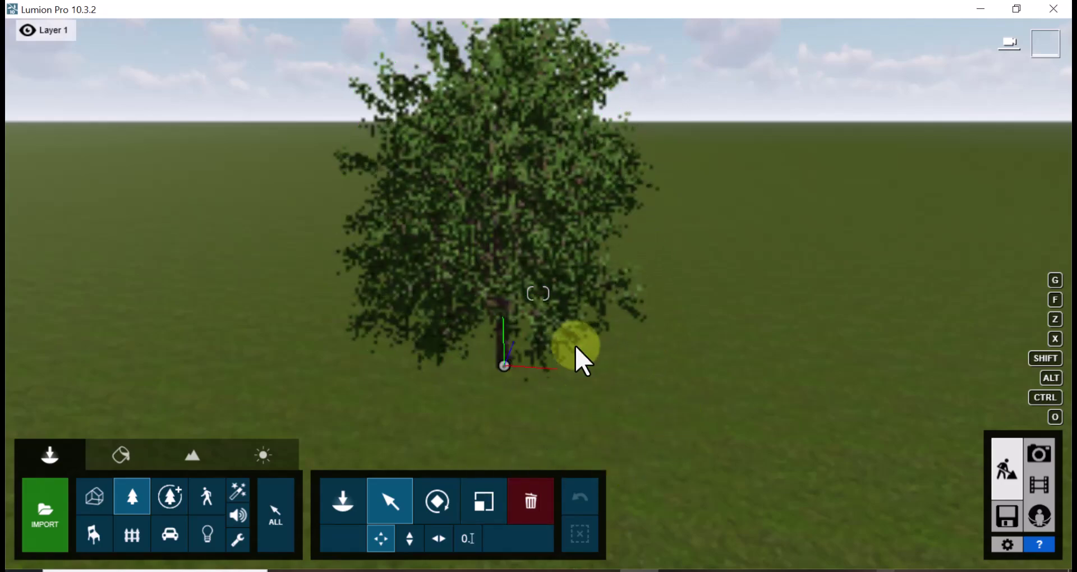
pyautogui.moveTo(502, 253); pyautogui.dragTo(494, 228, button='right')
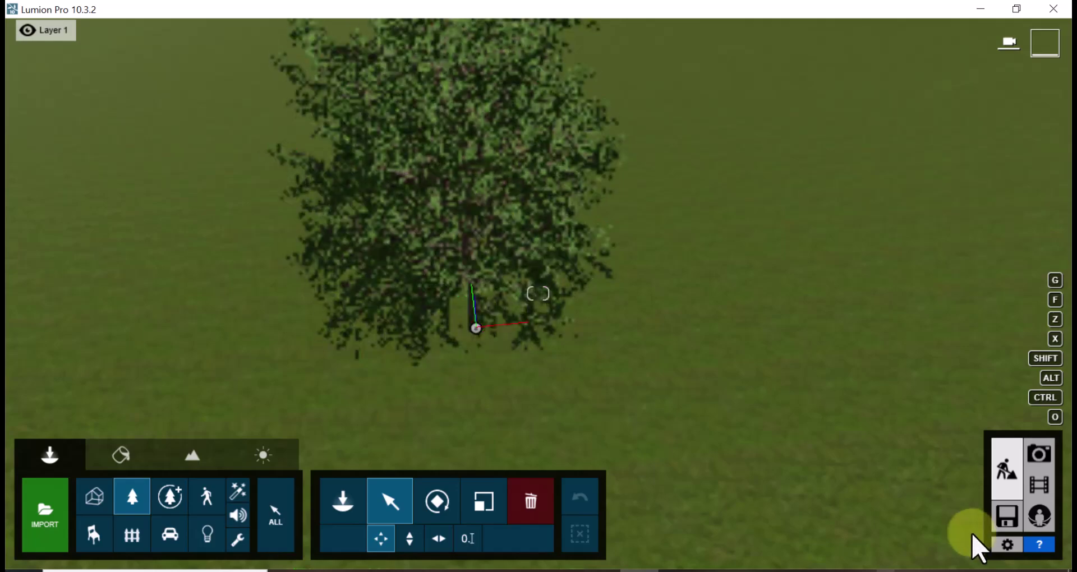
pyautogui.click(1004, 544)
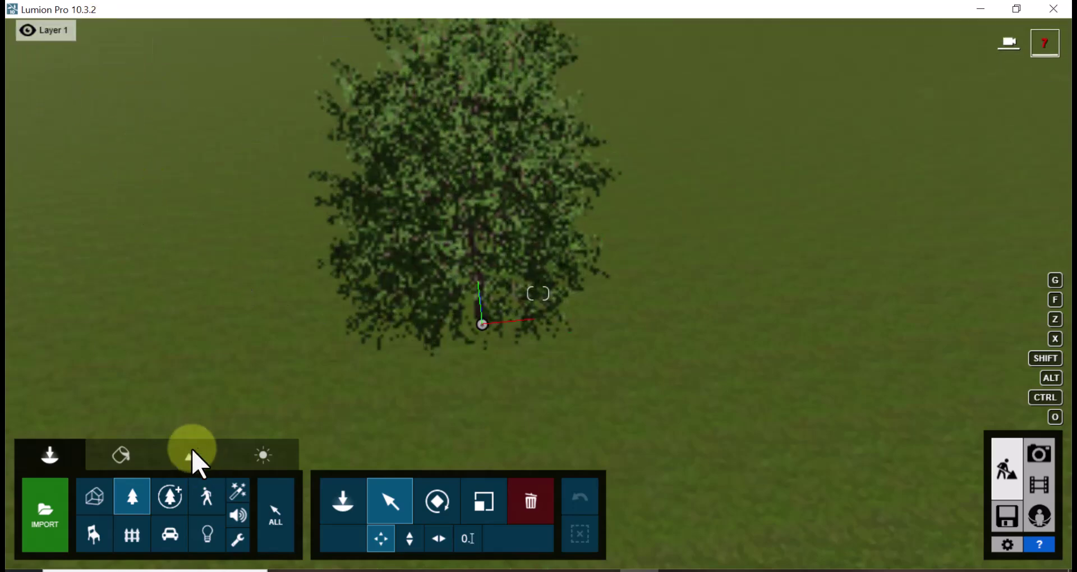
pyautogui.moveTo(39, 31)
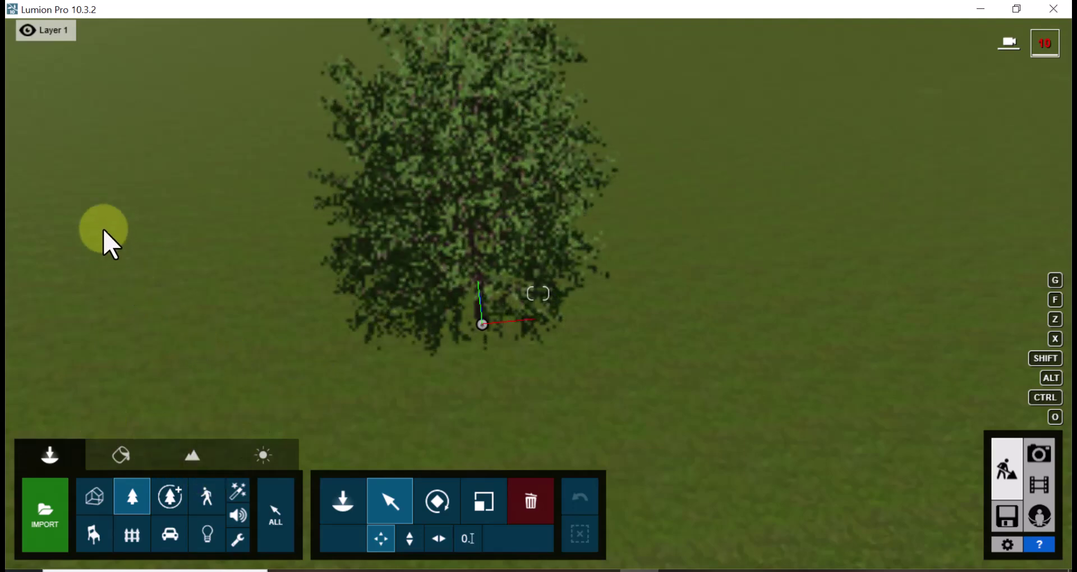
# Start importing the T Billion 2023 Site 2b DAE model from the PROJECT 2 folder
pyautogui.click(96, 496)
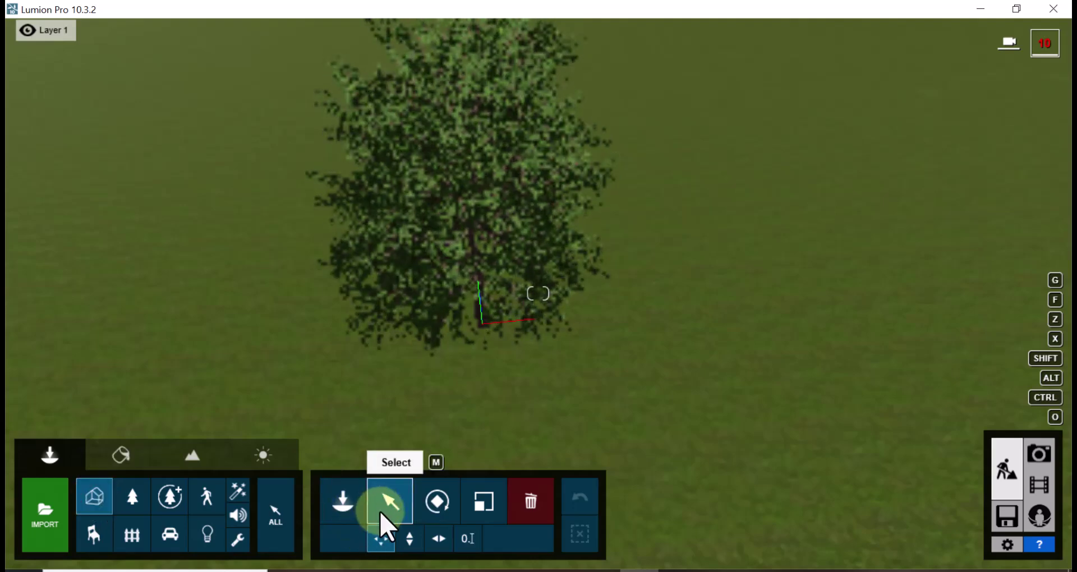
pyautogui.click(346, 505)
pyautogui.click(52, 485)
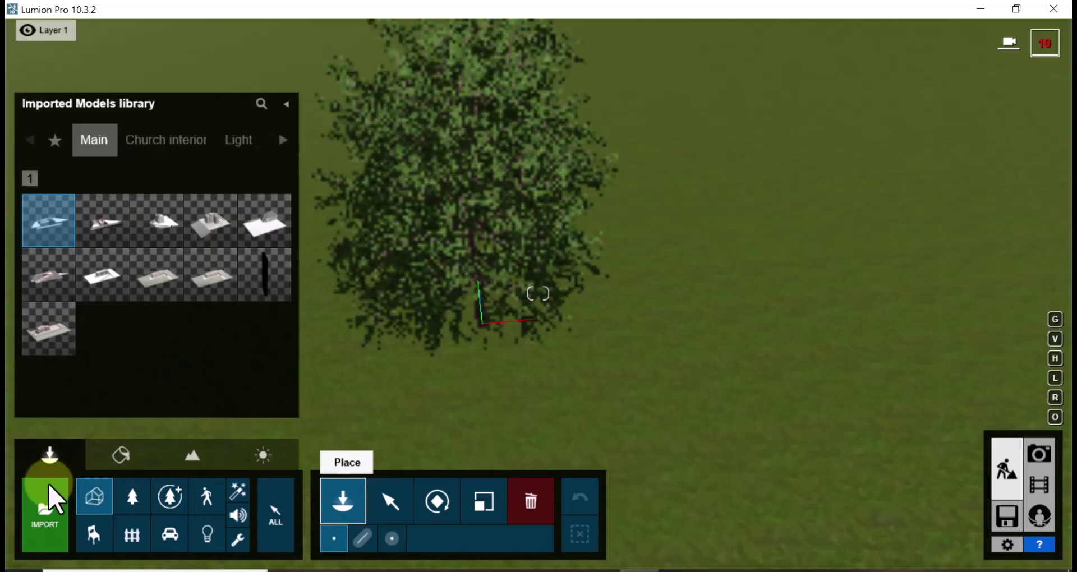
pyautogui.click(49, 522)
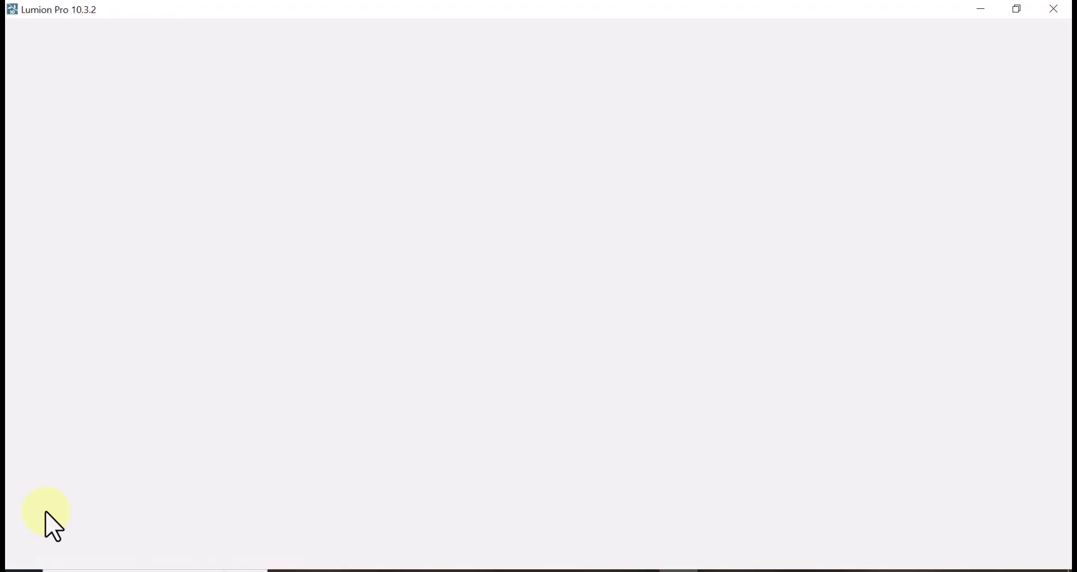
pyautogui.click(43, 522)
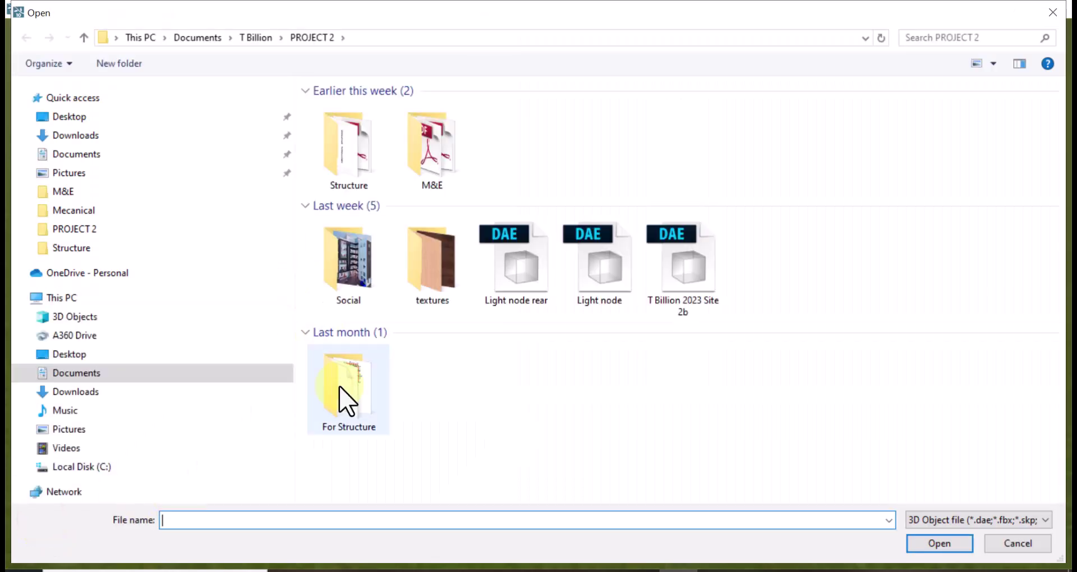
pyautogui.click(673, 258)
pyautogui.click(952, 539)
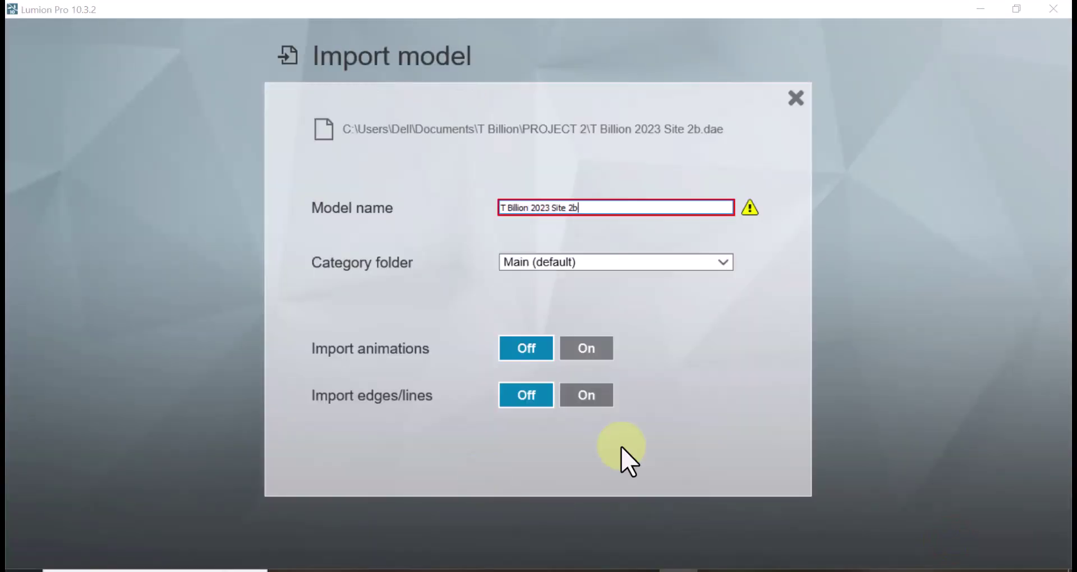
# Import the model as T Billion 2023 Site 2b2 into a new category folder named Training2 and place it in the scene
pyautogui.click(639, 262)
pyautogui.click(538, 363)
pyautogui.click(514, 280)
pyautogui.write('Training')
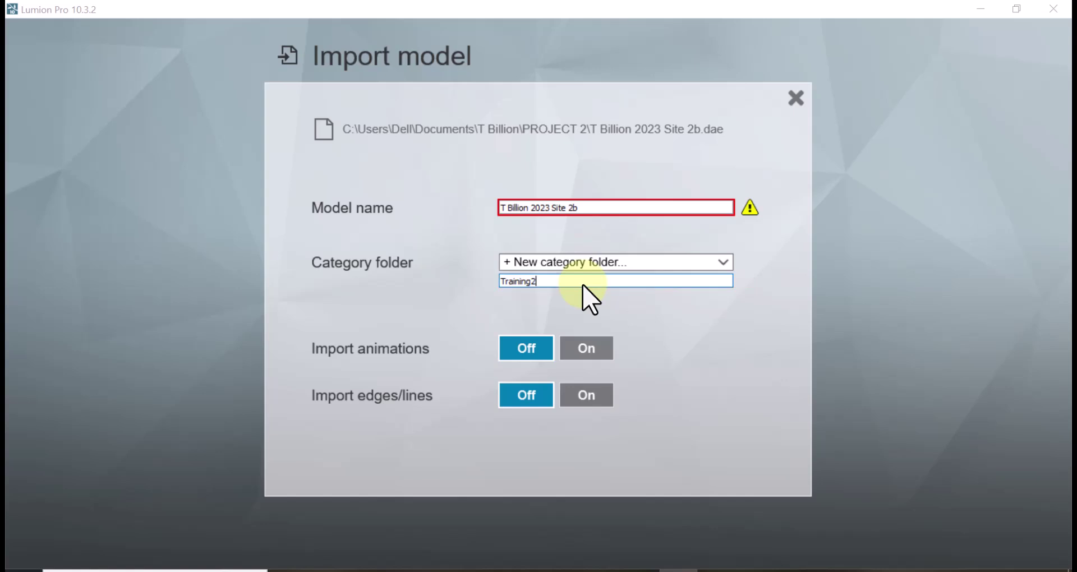
pyautogui.click(700, 338)
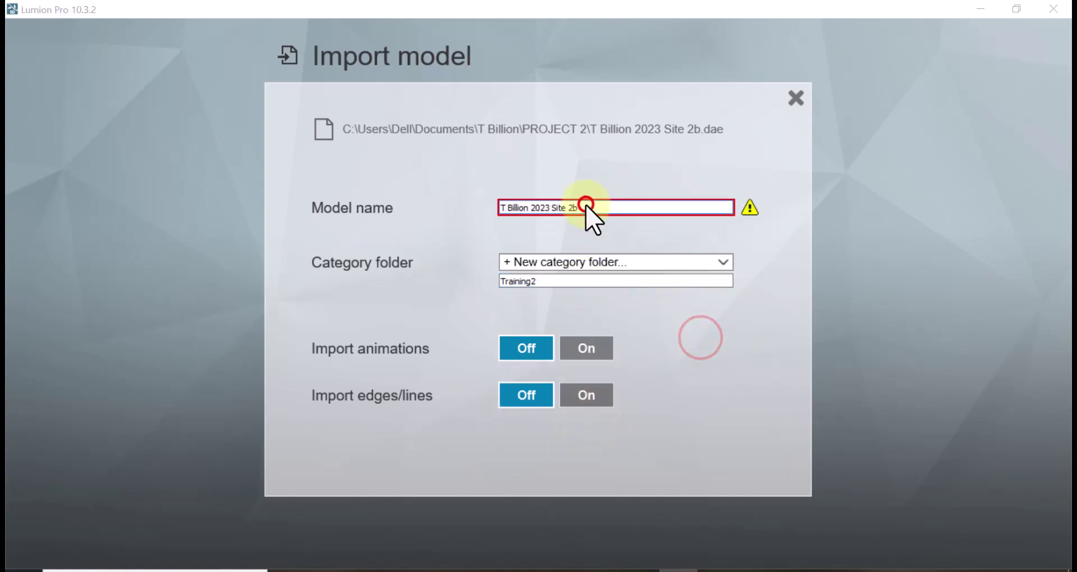
pyautogui.write('2')
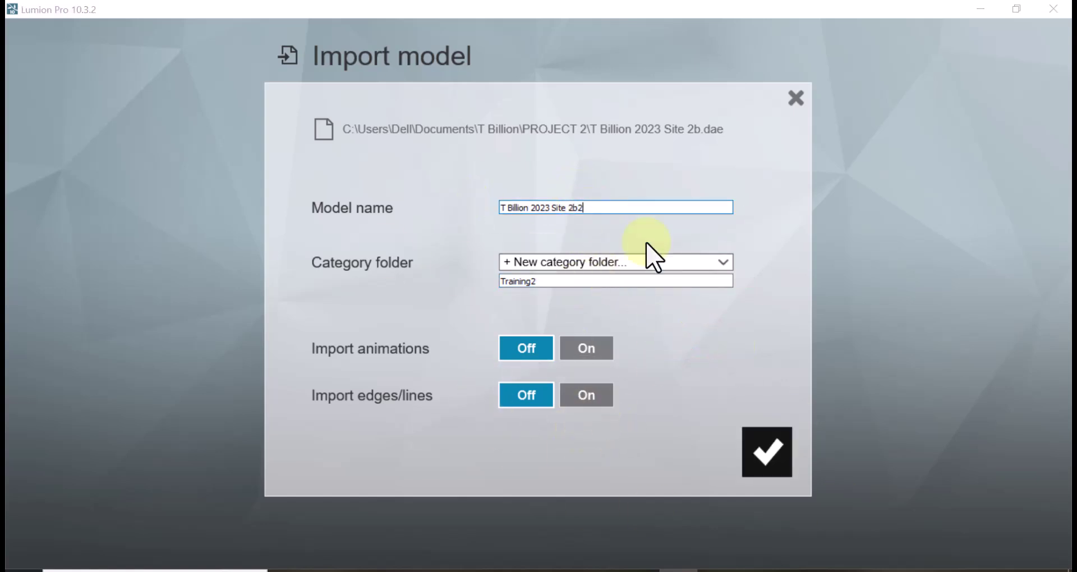
pyautogui.click(767, 454)
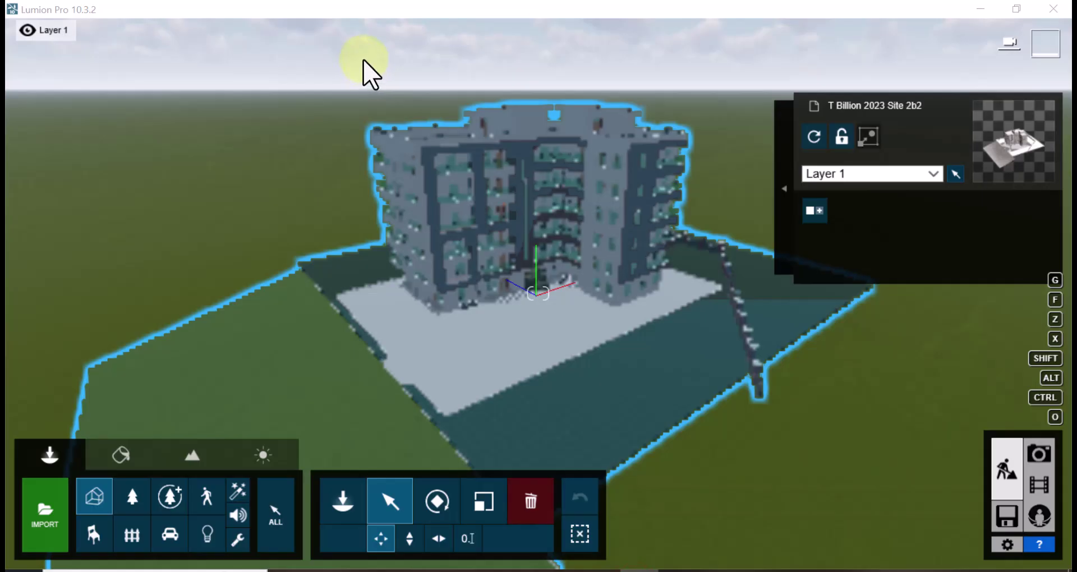
pyautogui.click(364, 59)
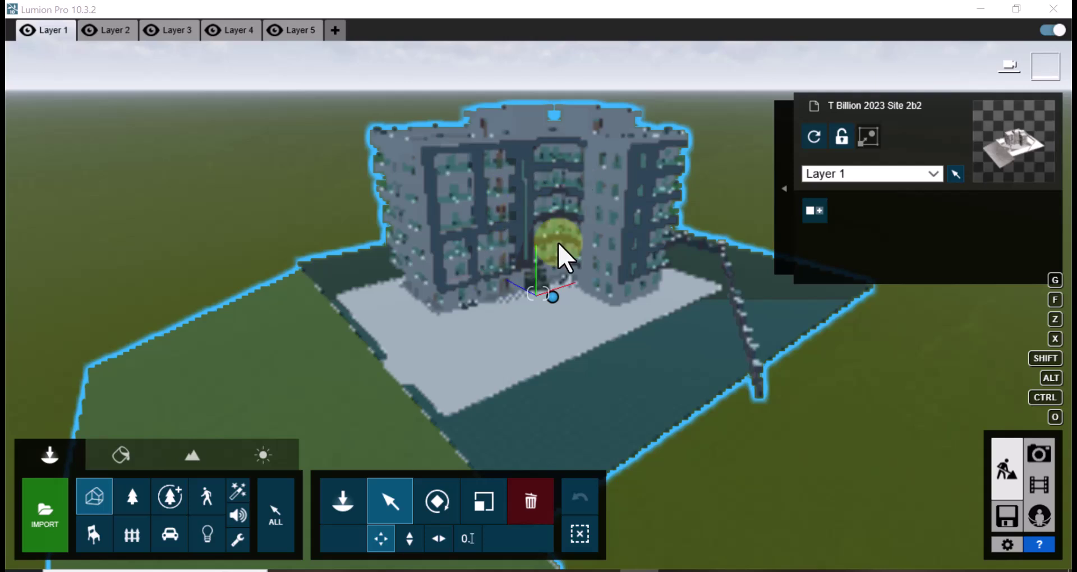
# Visit the editor settings, return to the scene and examine how the imported building displays up close and from farther away
pyautogui.click(1006, 544)
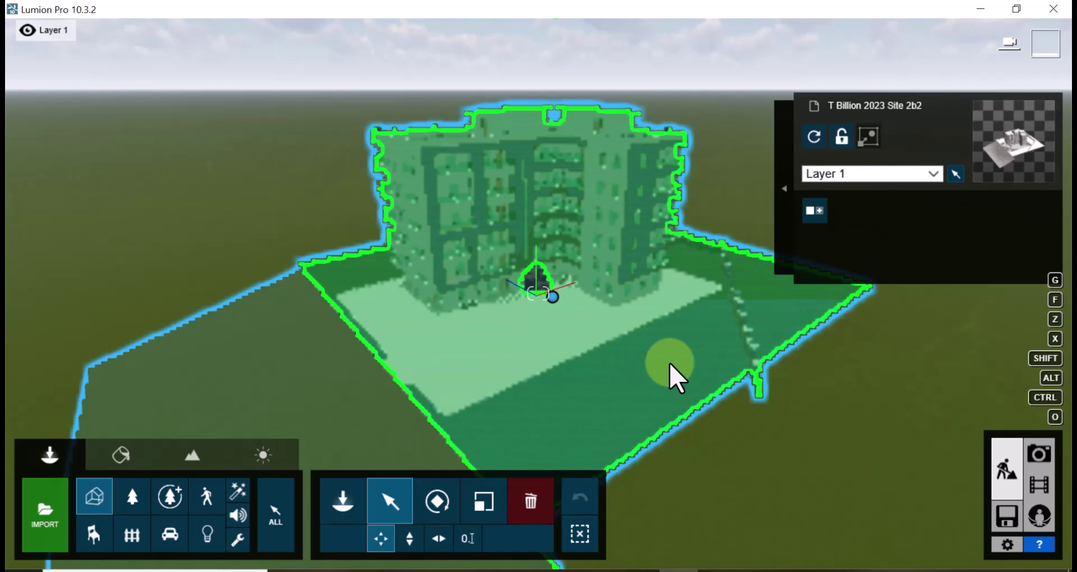
pyautogui.scroll(2, 710, 152)
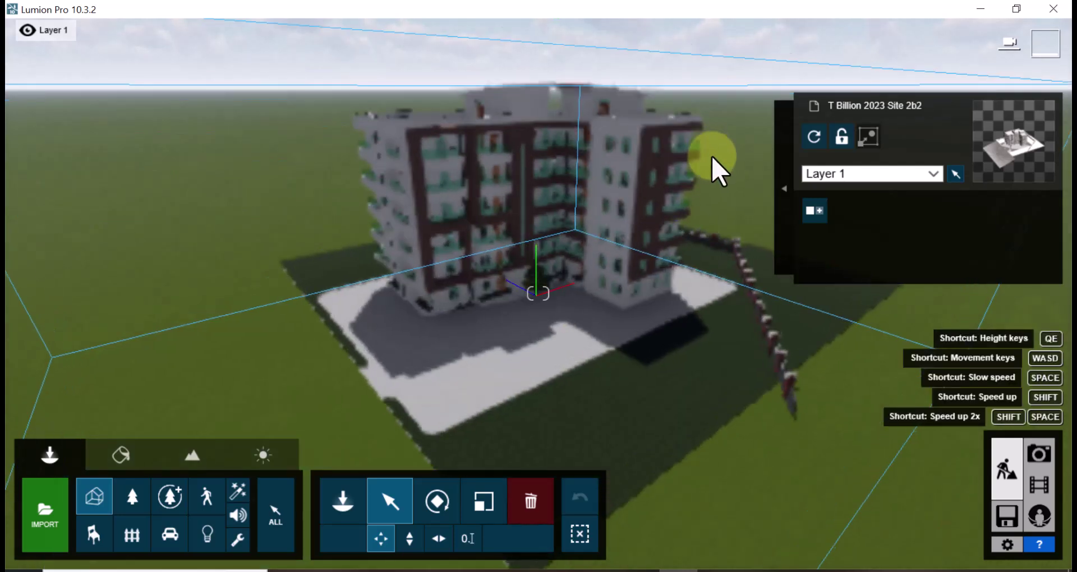
pyautogui.scroll(5, 701, 180)
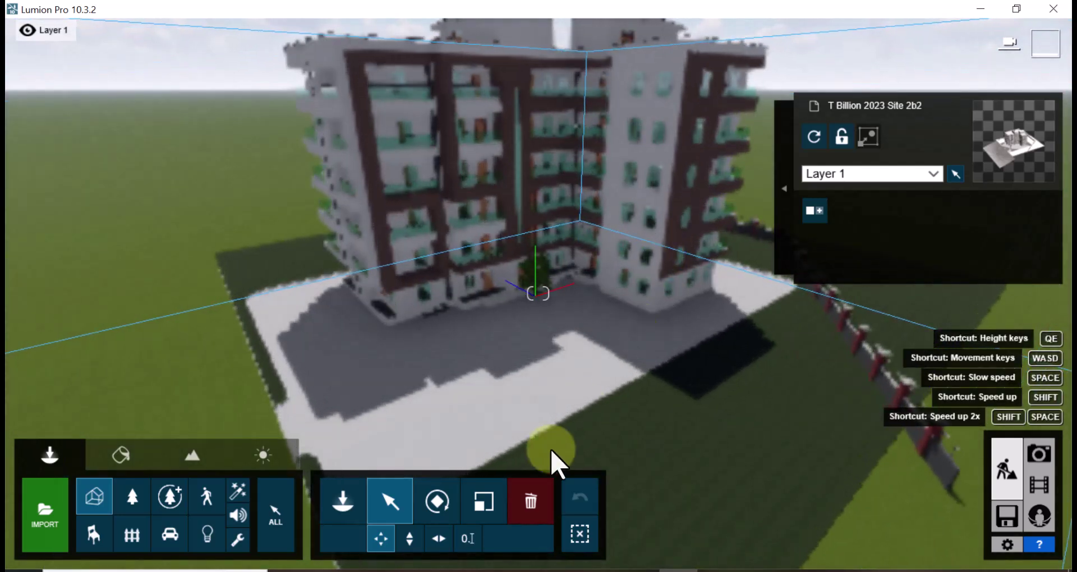
pyautogui.scroll(-5, 583, 421)
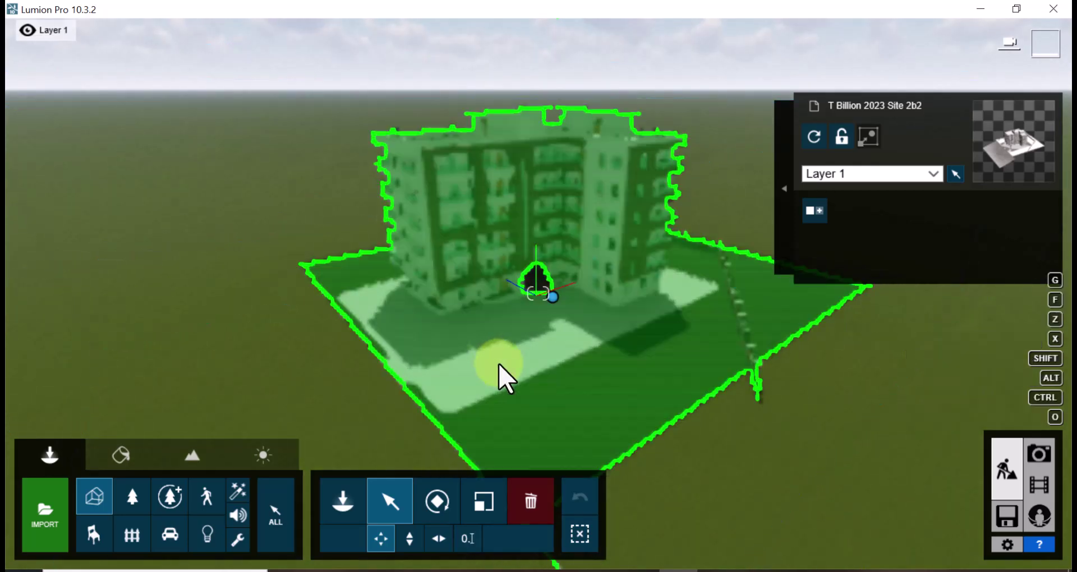
# Set the editor resolution to 66% with four-star editor quality and compare the building's display near and far
pyautogui.click(1005, 547)
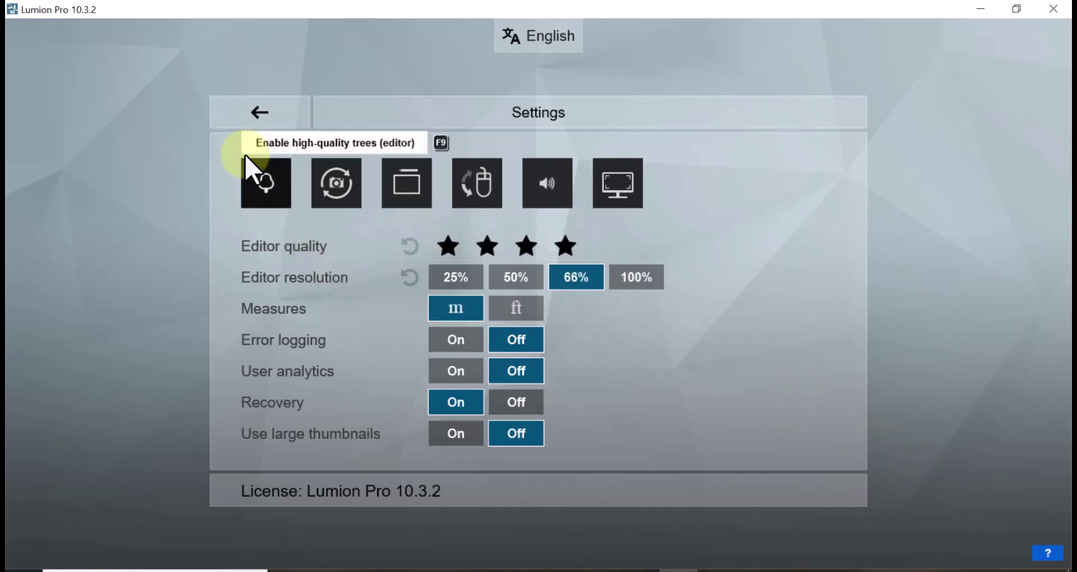
pyautogui.click(263, 109)
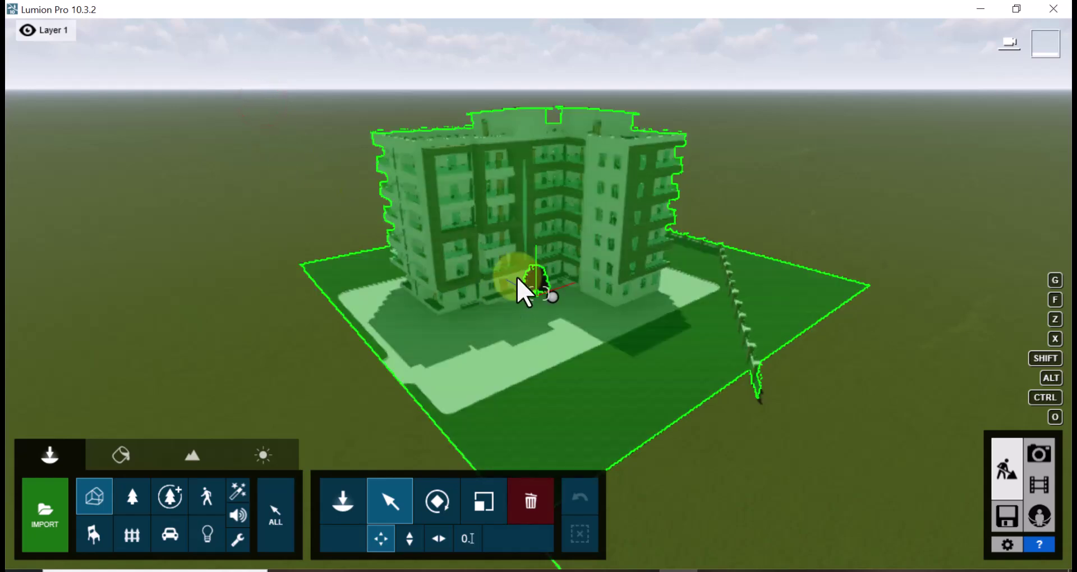
pyautogui.scroll(2, 536, 158)
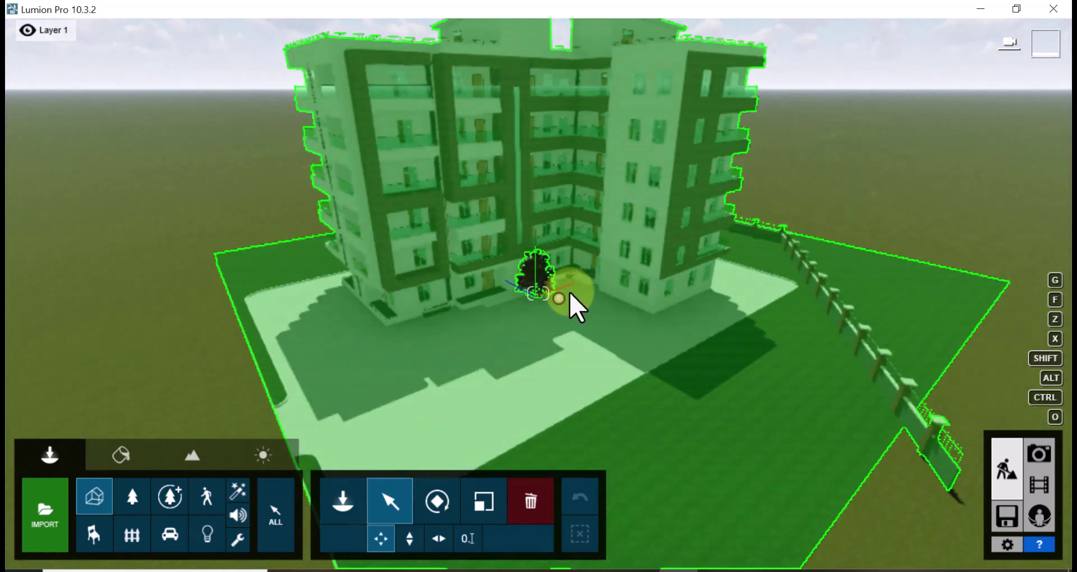
pyautogui.scroll(-2, 602, 408)
pyautogui.scroll(2, 622, 322)
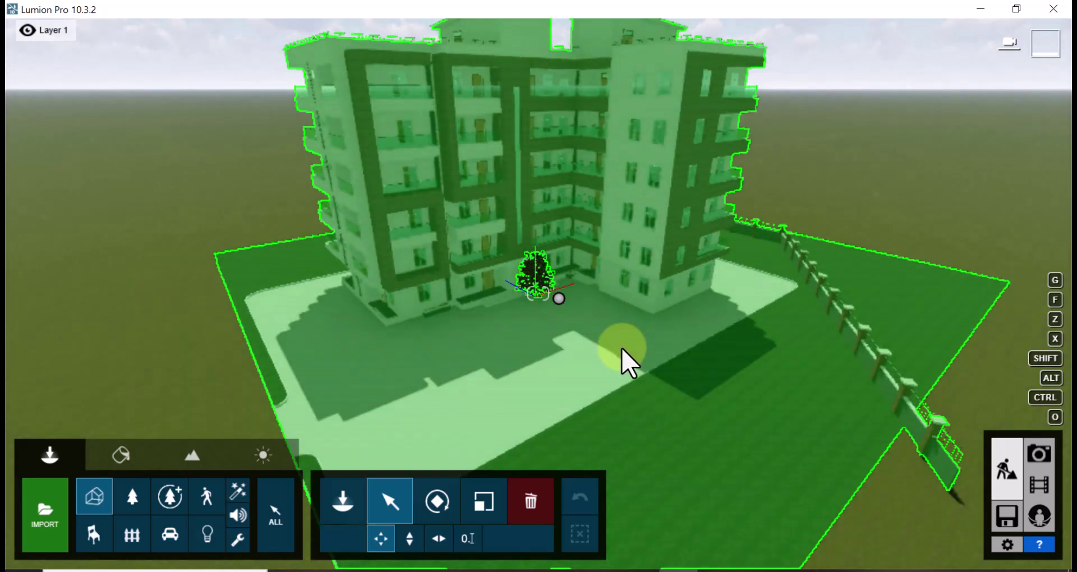
pyautogui.scroll(-4, 621, 349)
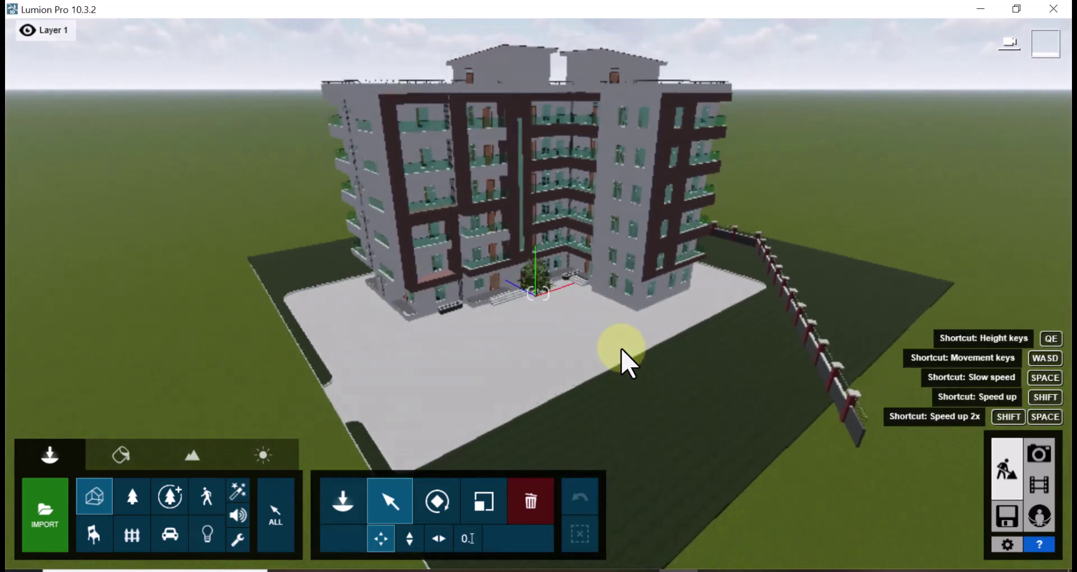
# Examine the willow tree and entrance area up close, then orbit lower and back away to view the whole building
pyautogui.scroll(8, 566, 314)
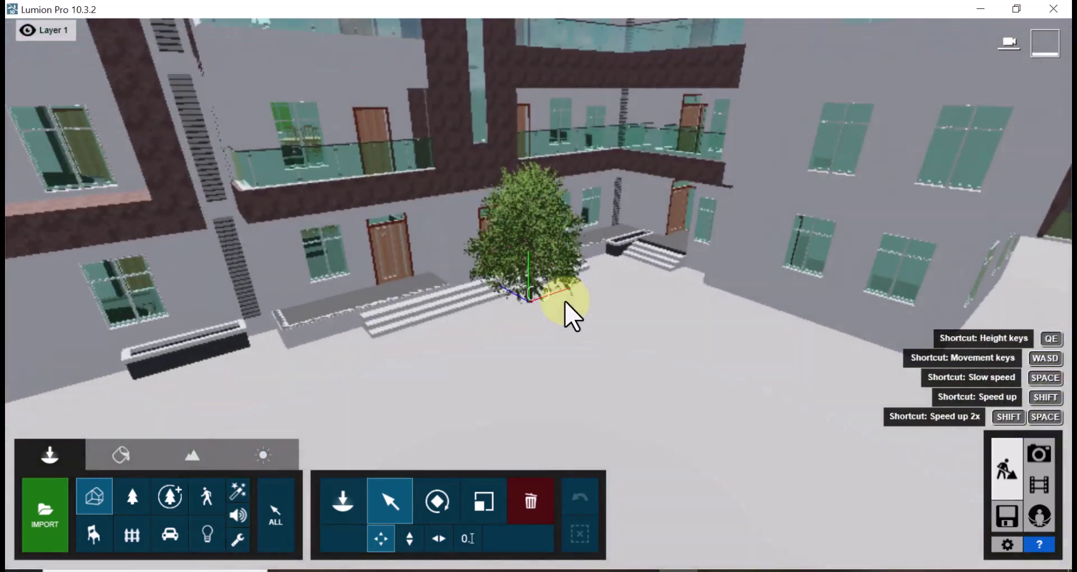
pyautogui.scroll(-6, 572, 312)
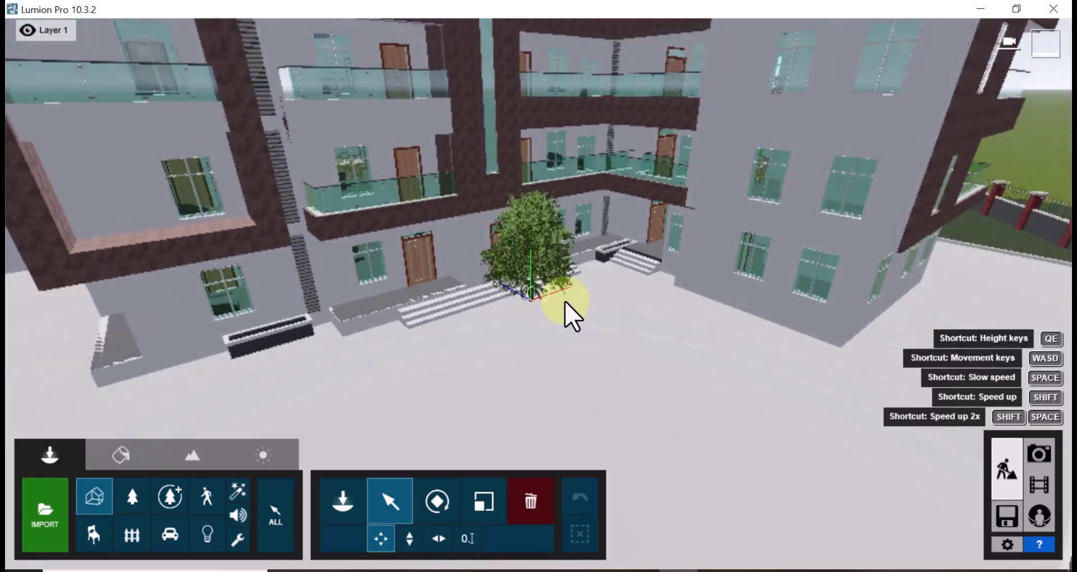
pyautogui.scroll(8, 529, 240)
pyautogui.scroll(-8, 549, 353)
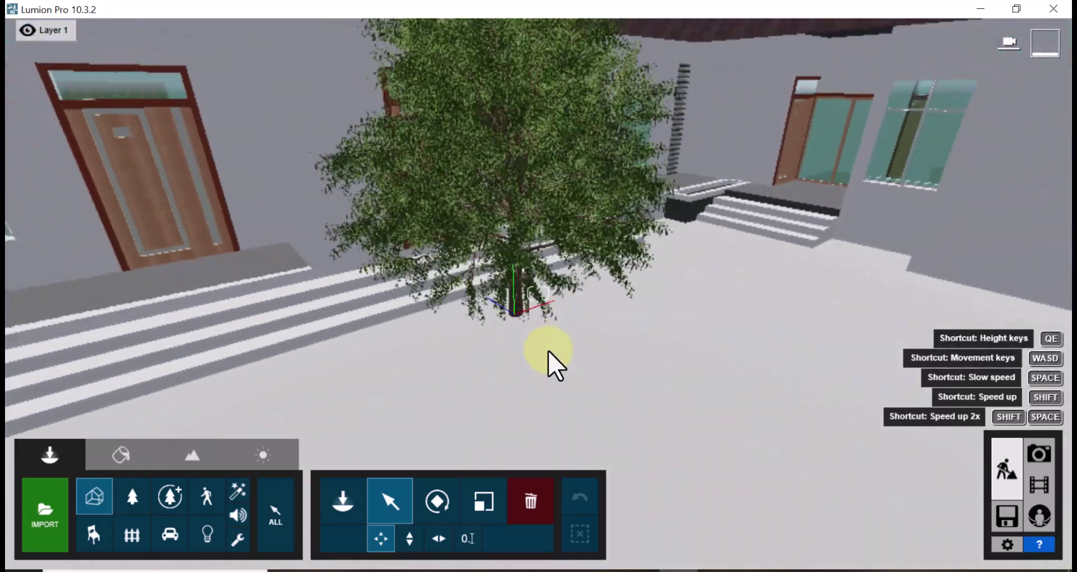
pyautogui.scroll(-2, 549, 352)
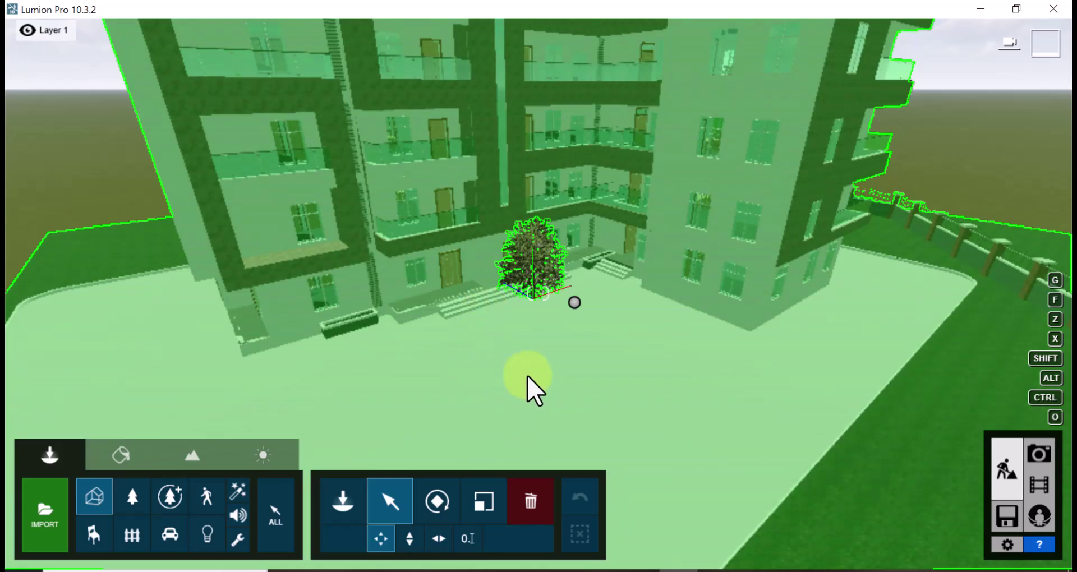
pyautogui.press('o')
pyautogui.moveTo(545, 347); pyautogui.dragTo(543, 347, button='right')
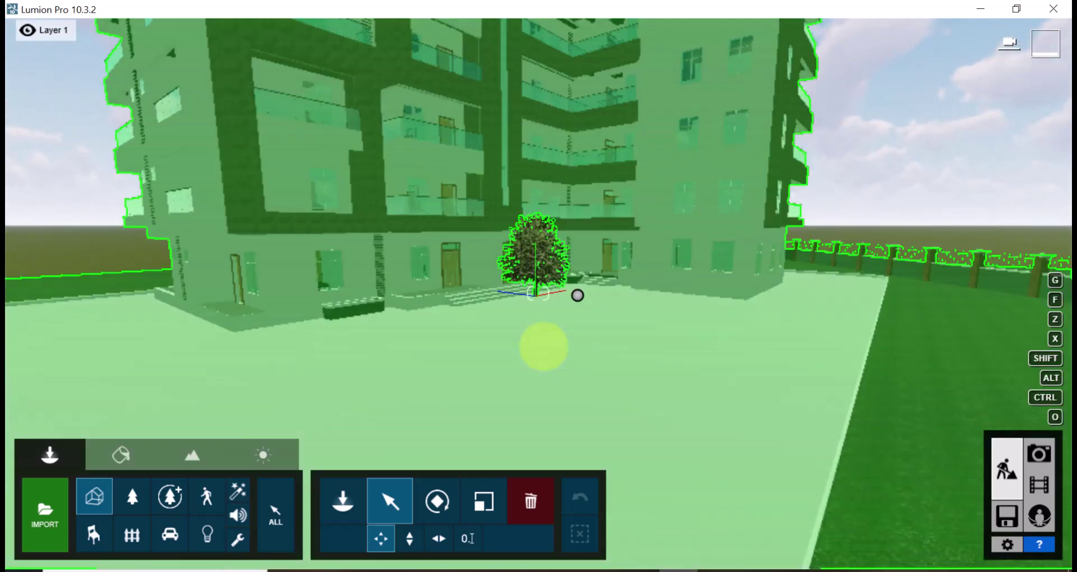
pyautogui.scroll(-5, 543, 365)
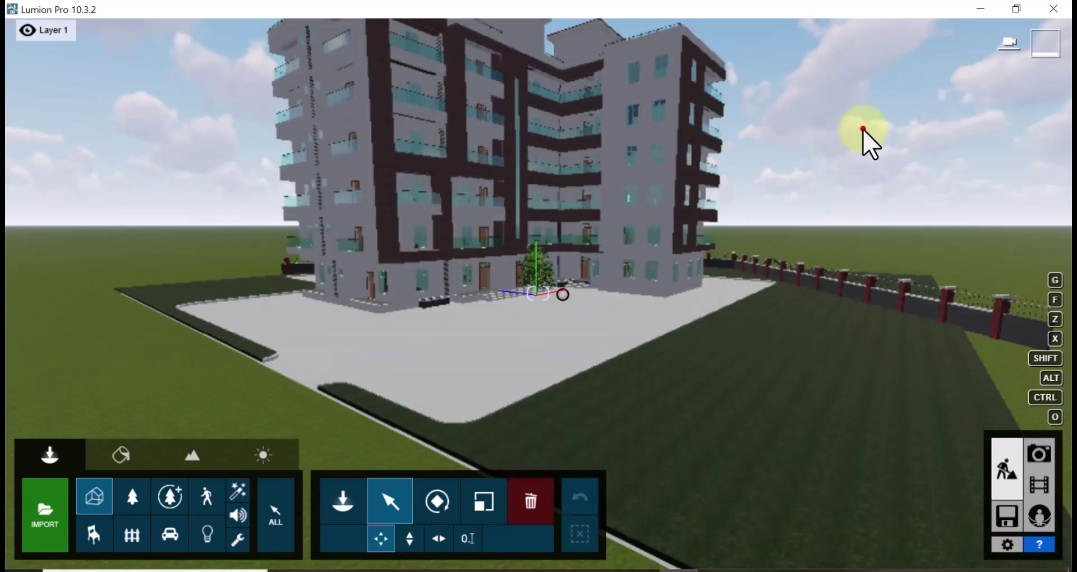
# Select the imported apartment building model in the scene
pyautogui.click(863, 129)
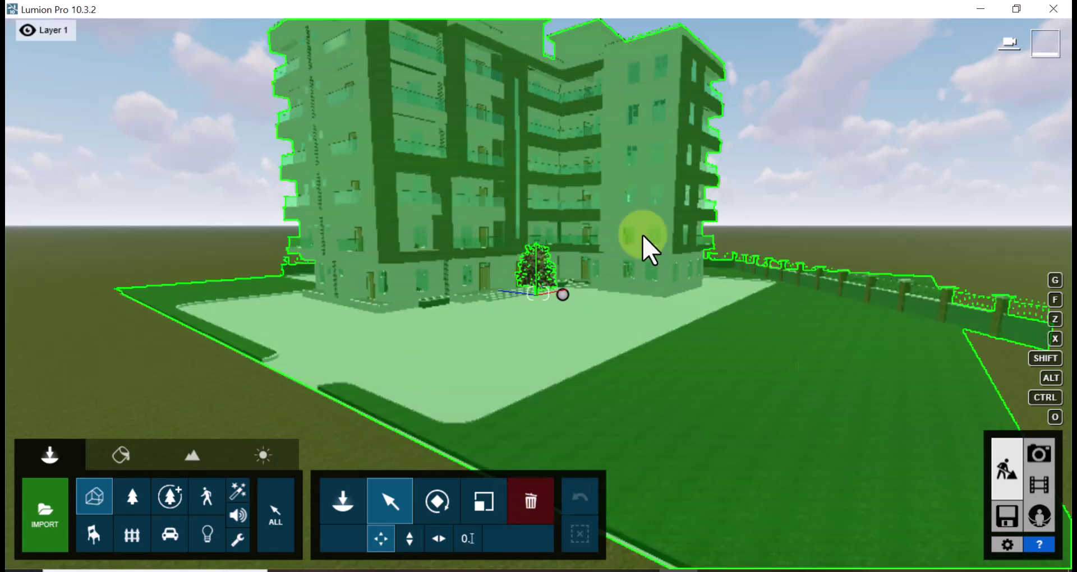
pyautogui.moveTo(158, 43)
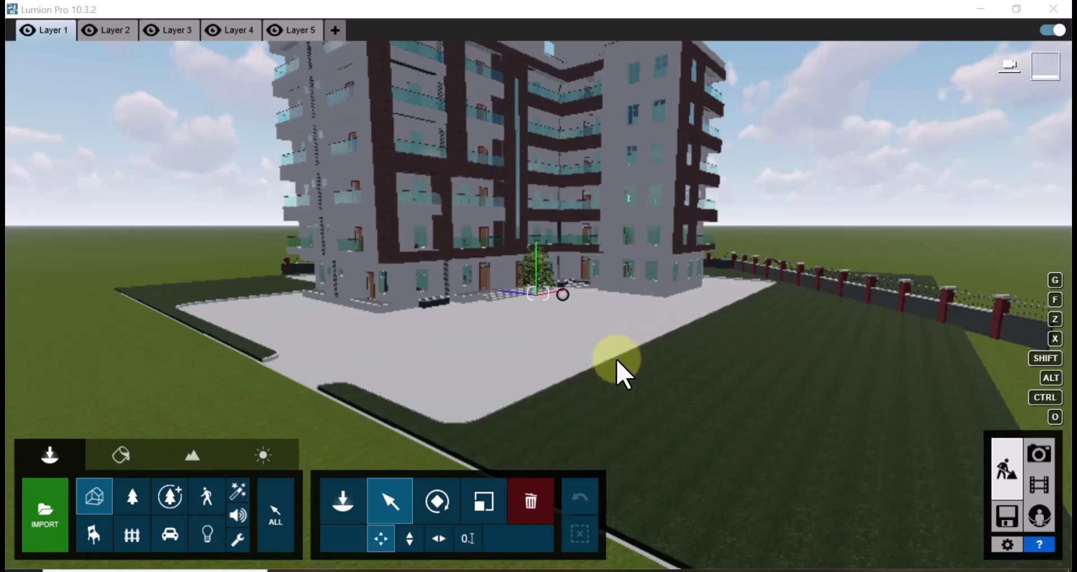
pyautogui.click(564, 296)
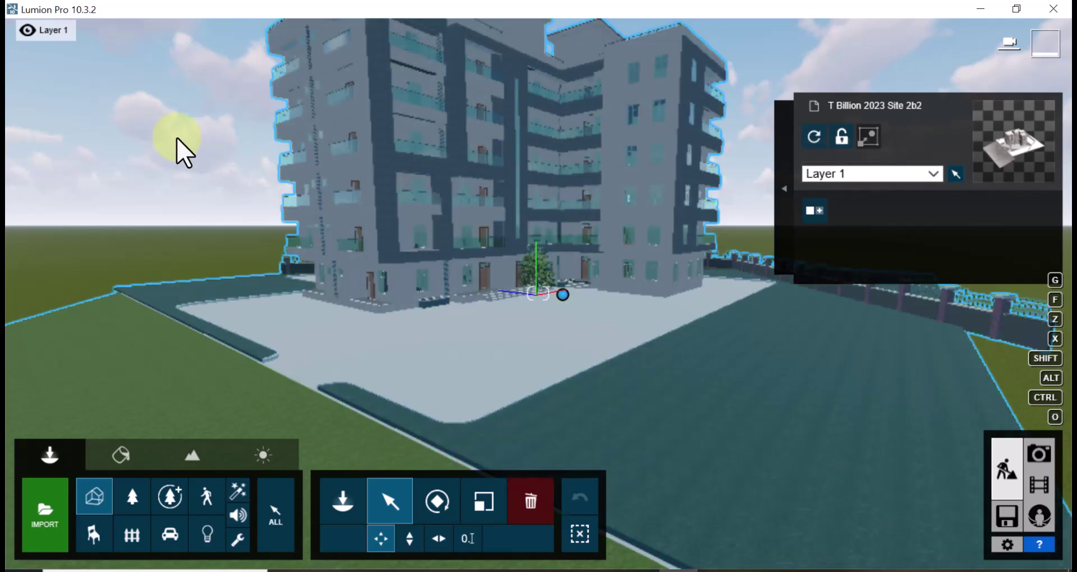
pyautogui.click(165, 129)
# Rename Layer 1 to Model
pyautogui.moveTo(46, 39)
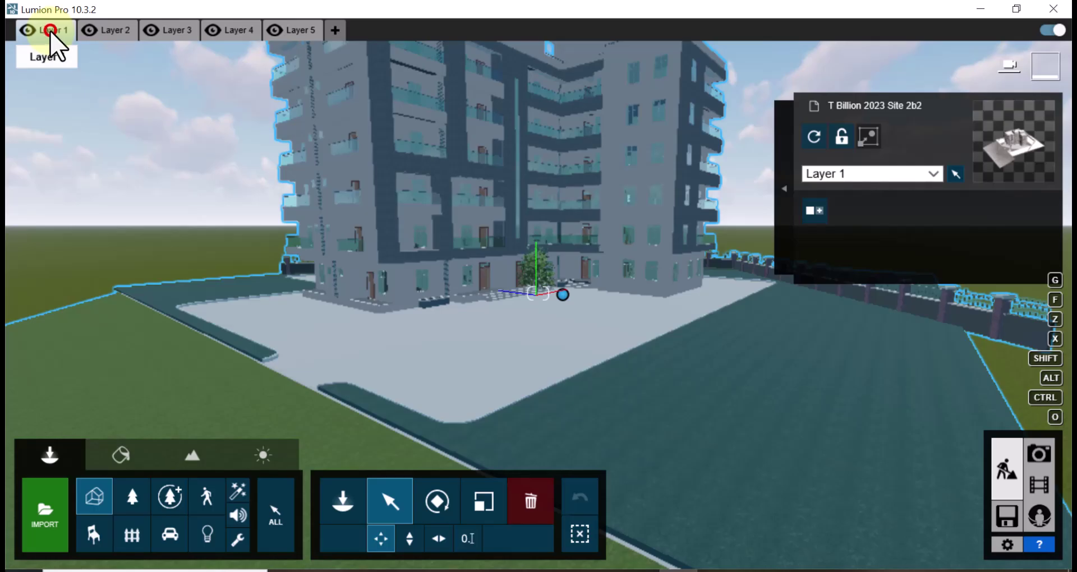
pyautogui.doubleClick(51, 31)
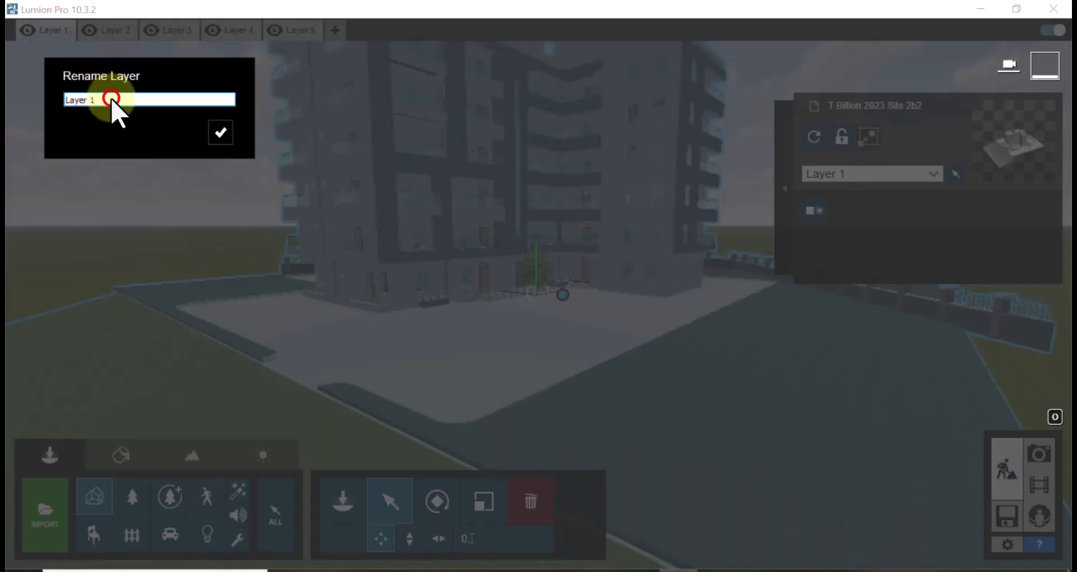
pyautogui.moveTo(111, 98); pyautogui.dragTo(50, 112)
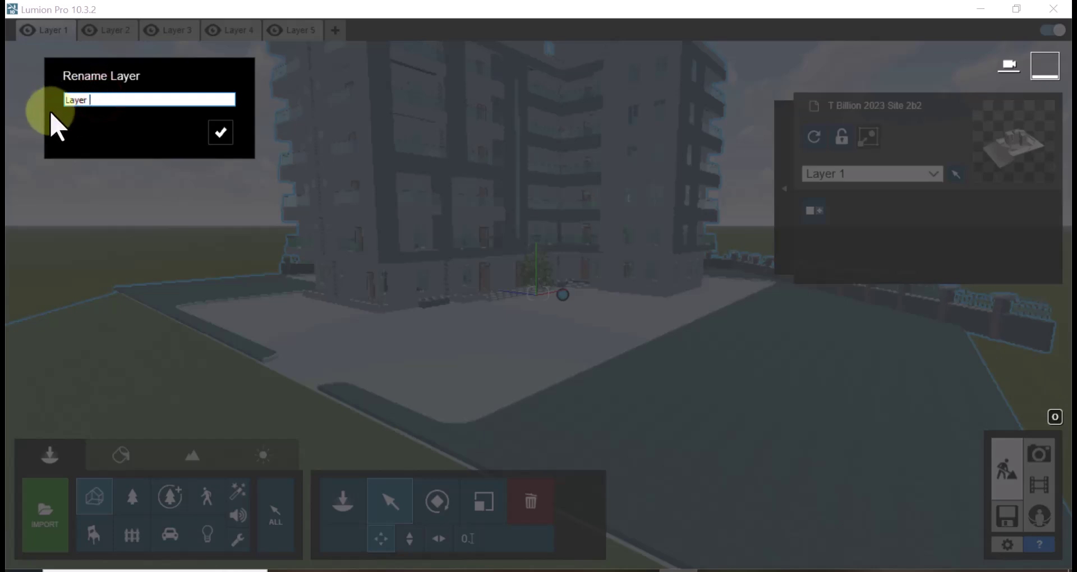
pyautogui.write('Model')
pyautogui.click(220, 133)
# Move the willow tree from the entrance to the lawn beside the paving and rename Layer 2 to Trees in front
pyautogui.moveTo(562, 295); pyautogui.dragTo(671, 381)
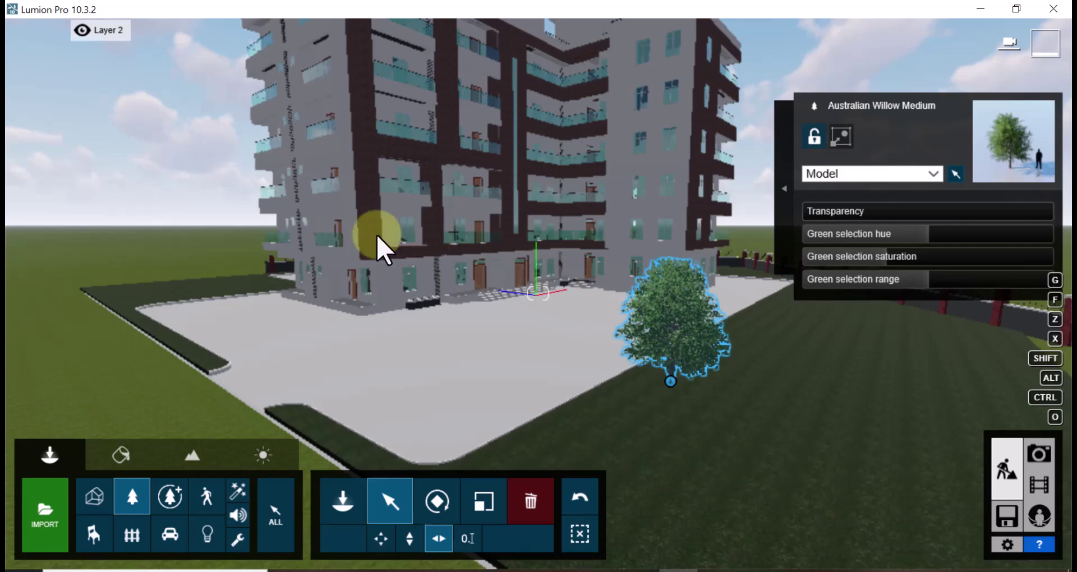
pyautogui.moveTo(109, 42)
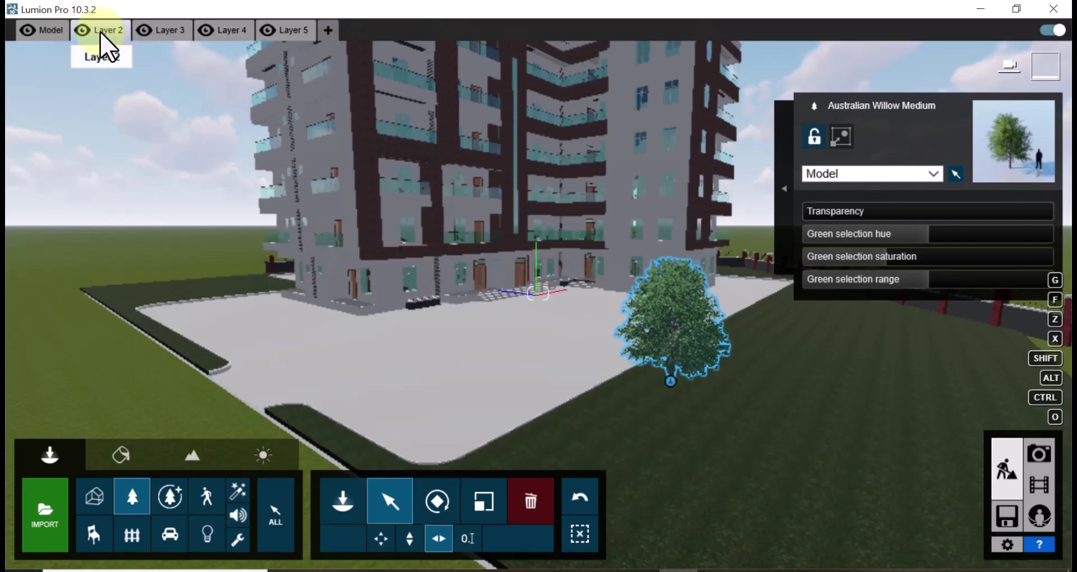
pyautogui.doubleClick(100, 31)
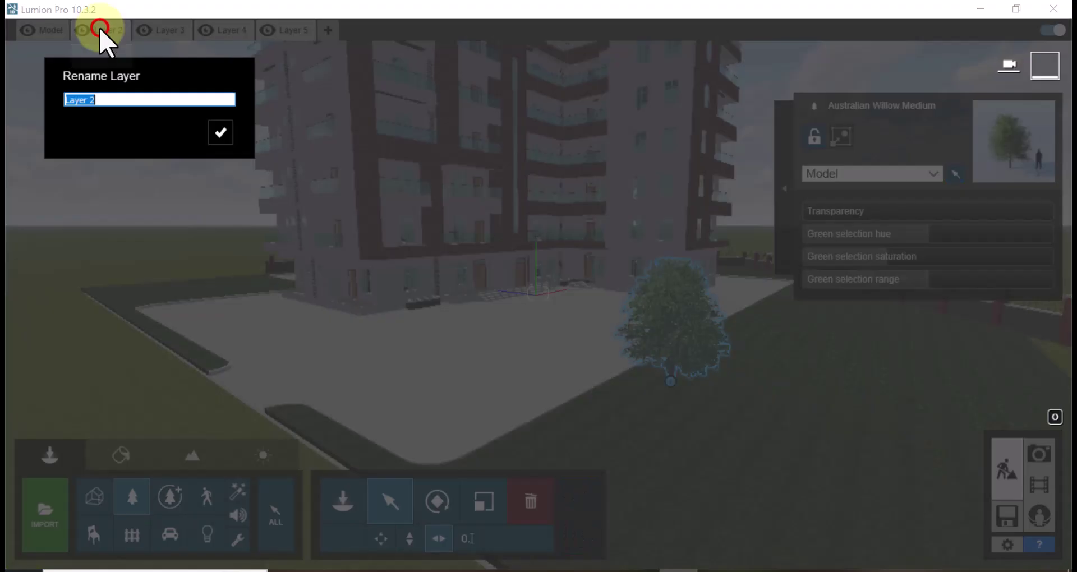
pyautogui.moveTo(100, 96); pyautogui.dragTo(59, 101)
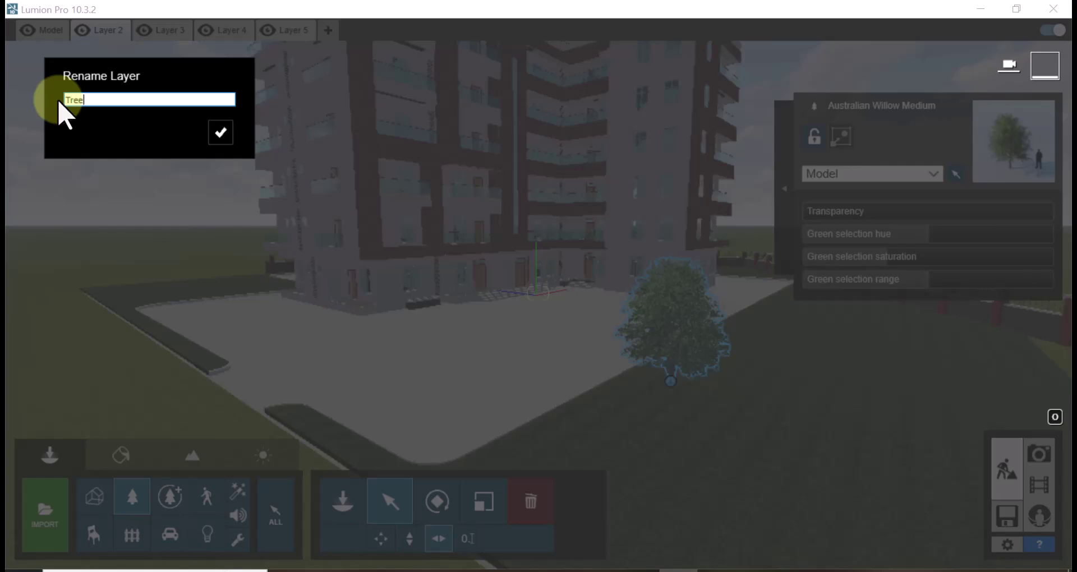
pyautogui.write('in front')
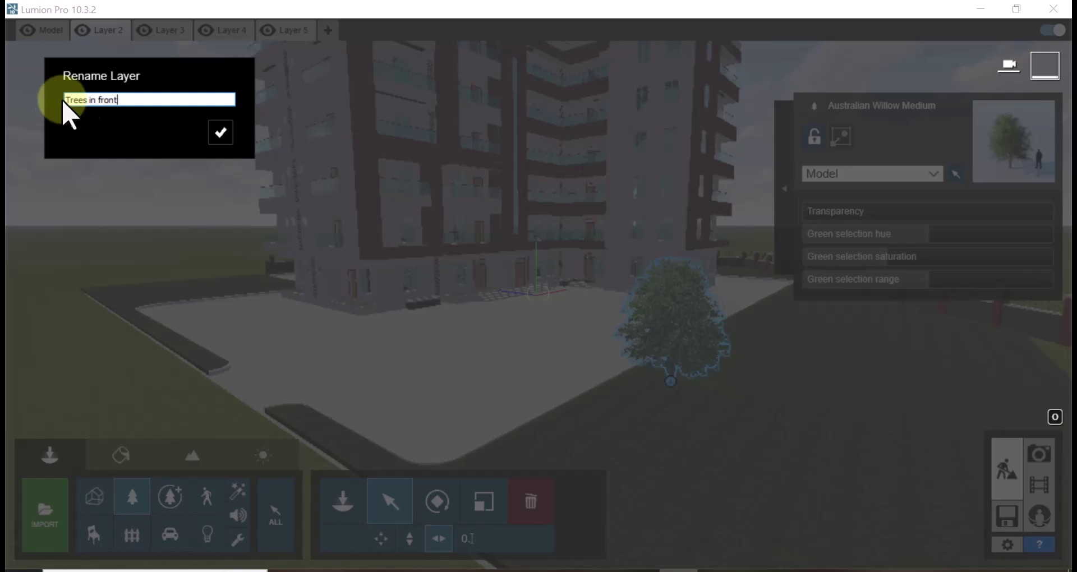
pyautogui.click(221, 133)
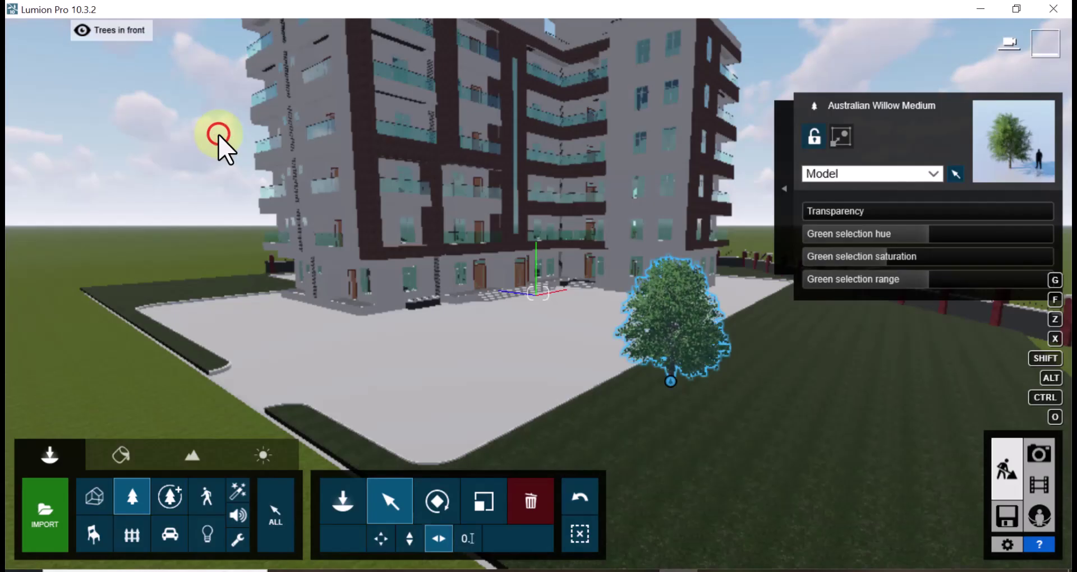
# Assign the selected Australian Willow Medium tree to the Trees in front layer
pyautogui.click(670, 381)
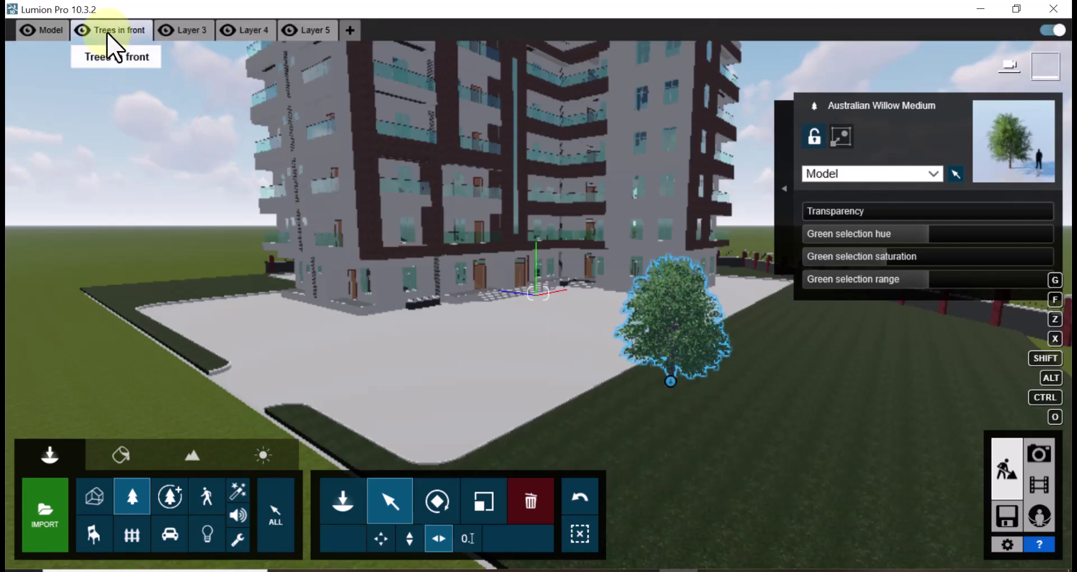
pyautogui.click(917, 171)
pyautogui.click(869, 212)
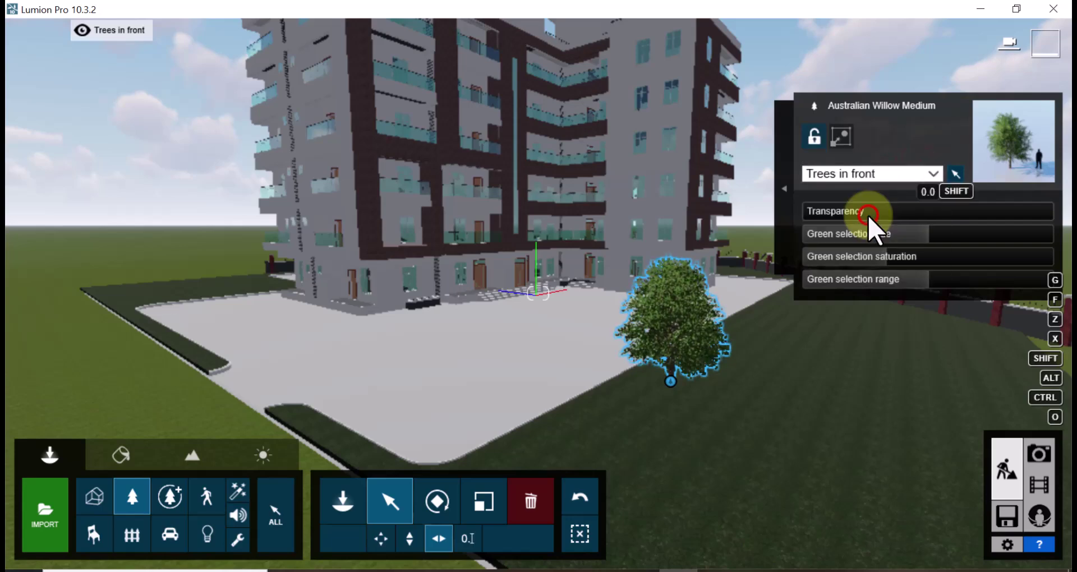
# Make Model the active layer, keeping its name, and hide the Trees in front layer
pyautogui.moveTo(45, 31)
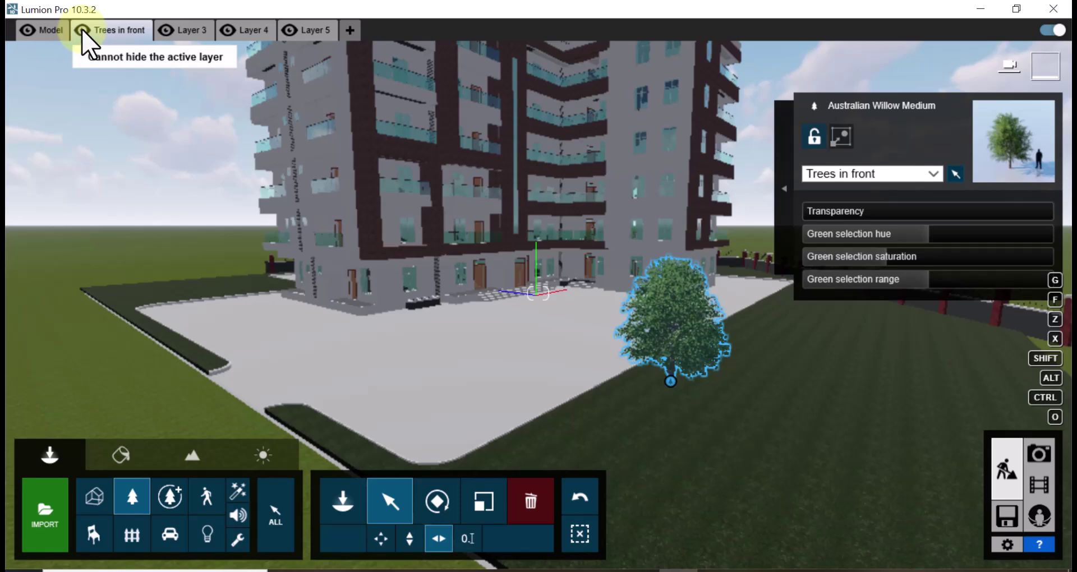
pyautogui.click(42, 30)
pyautogui.click(43, 30)
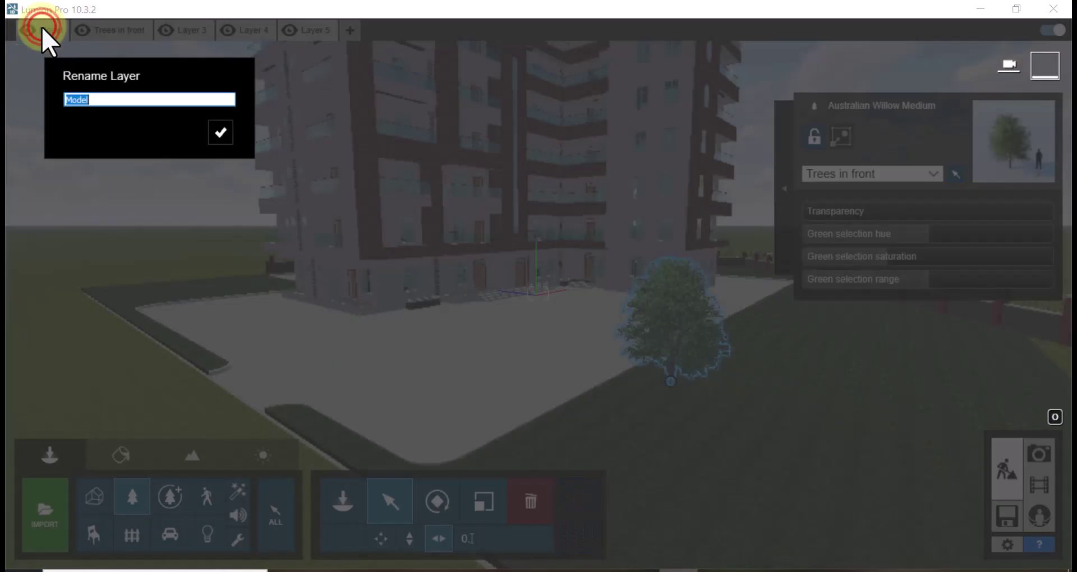
pyautogui.click(221, 135)
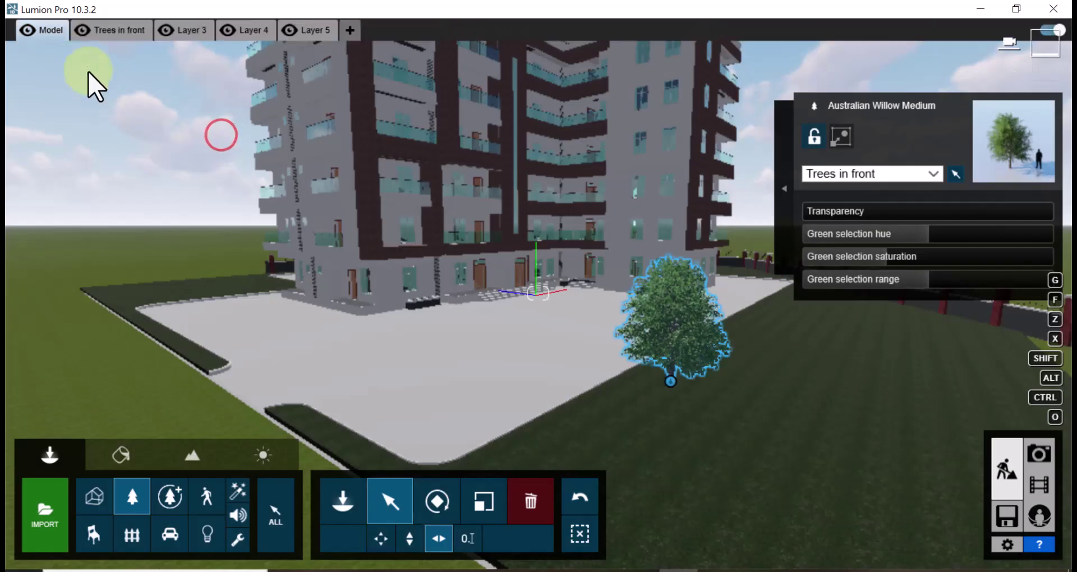
pyautogui.click(82, 29)
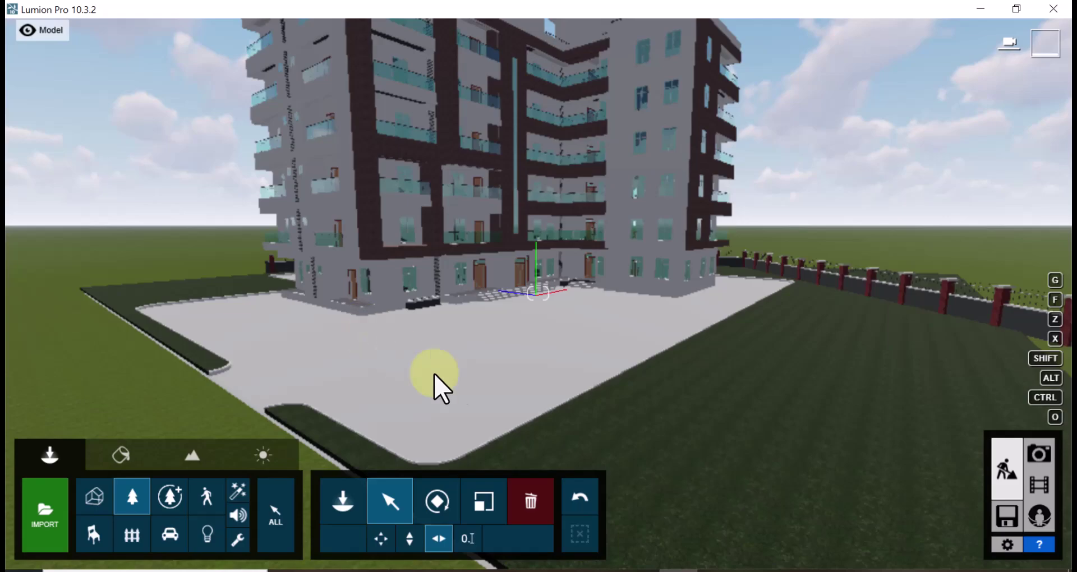
# Examine the building's facade and entrance up close, then from a higher and more distant viewpoint with the trees hidden
pyautogui.press('o')
pyautogui.moveTo(694, 328)
pyautogui.mouseDown(button='right')
pyautogui.moveTo(697, 316)
pyautogui.moveTo(692, 330)
pyautogui.mouseUp(button='right')
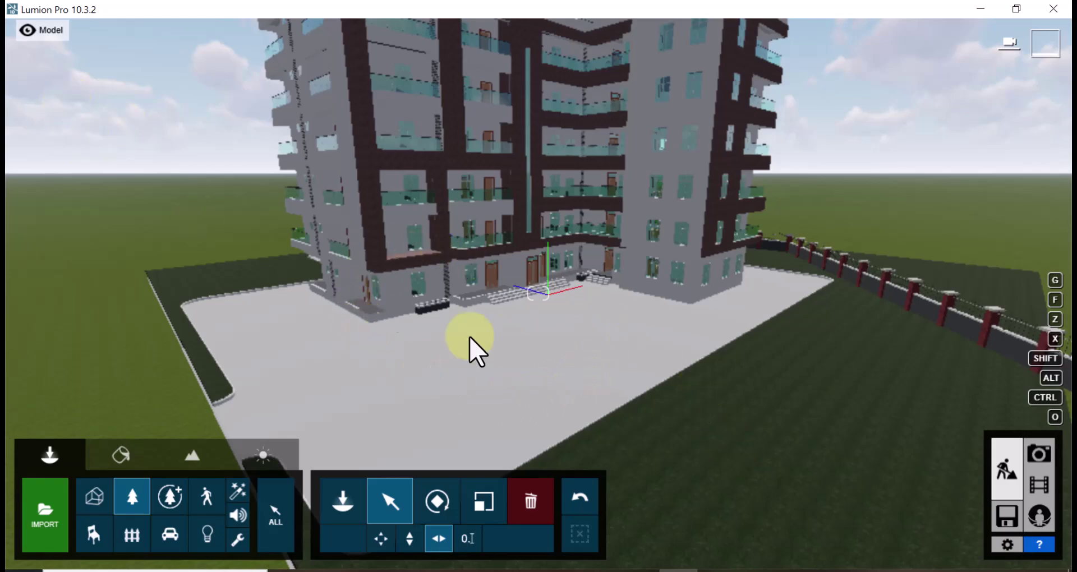
pyautogui.press('s')
pyautogui.press('w')
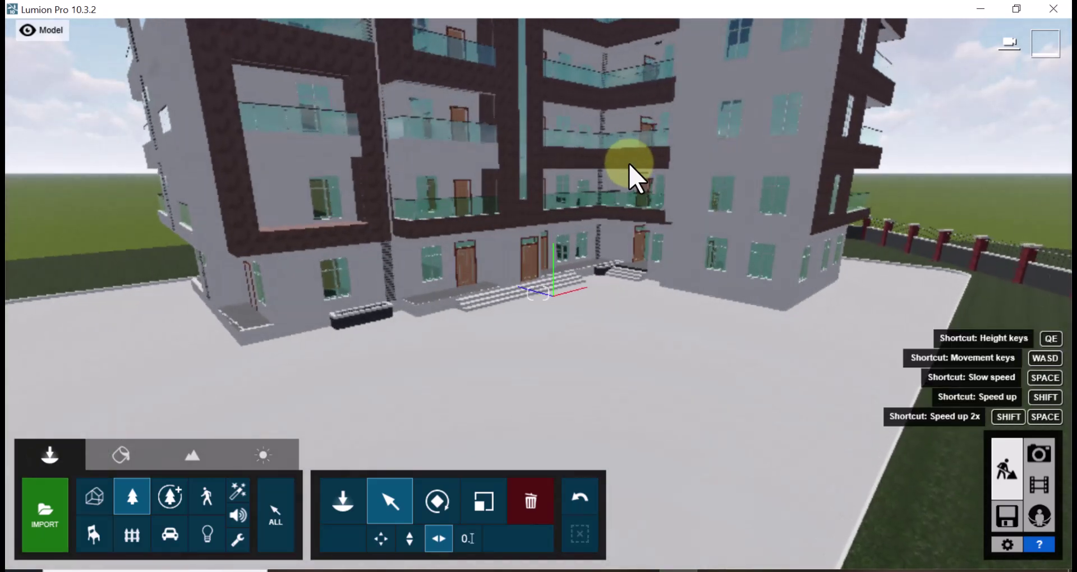
pyautogui.press('e')
pyautogui.press('e')
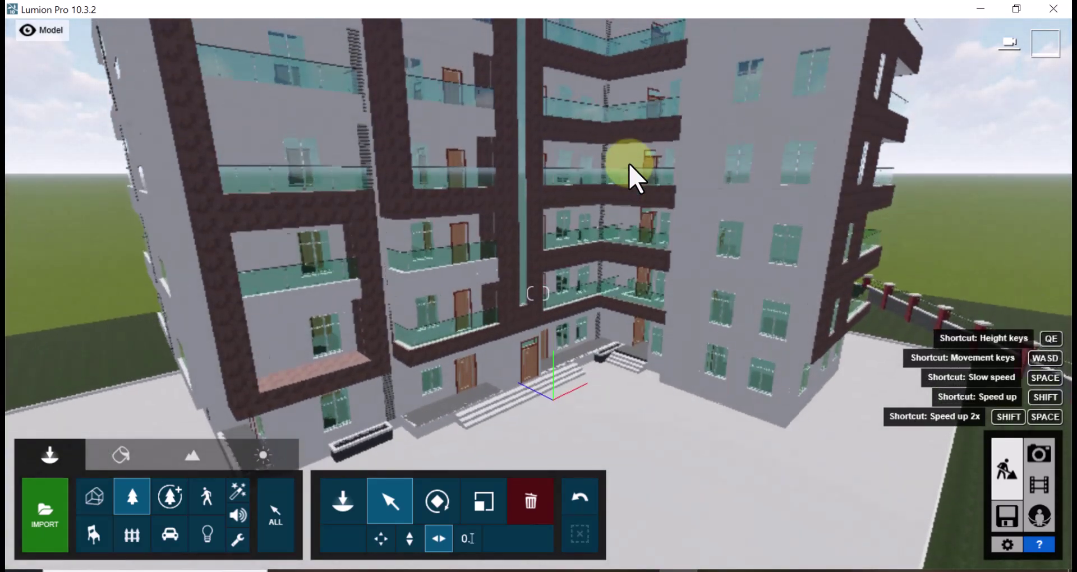
pyautogui.press('s')
pyautogui.press('w')
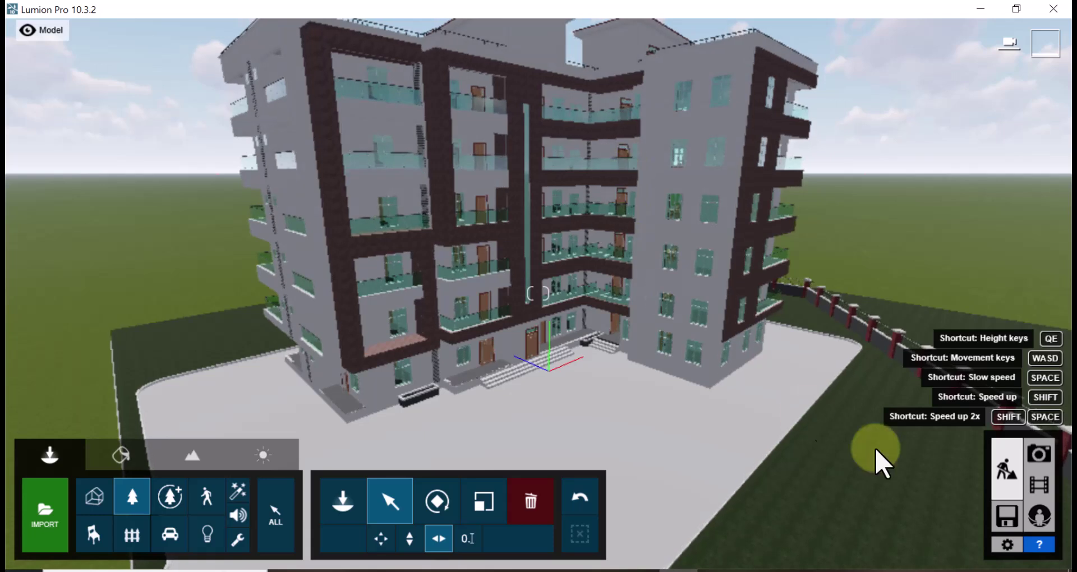